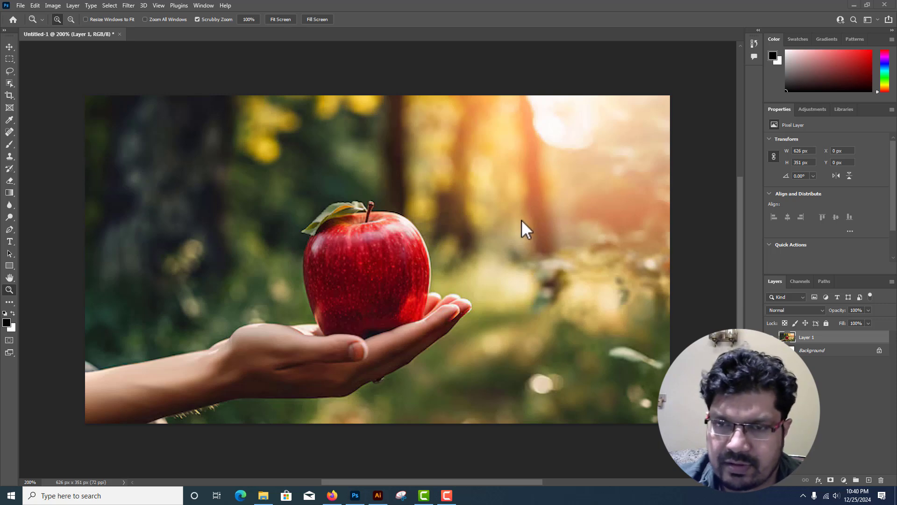
pyautogui.hotkey('ctrl', '+')
pyautogui.press('Tab')
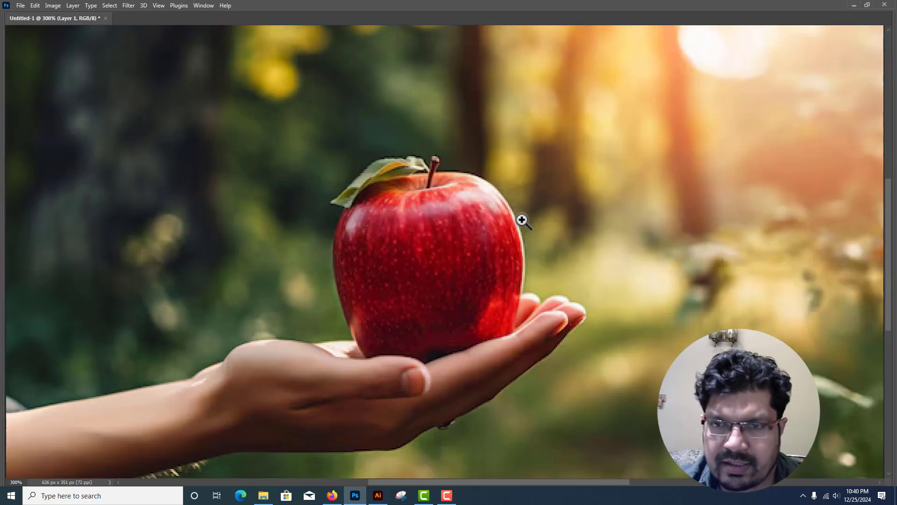
pyautogui.click(480, 232)
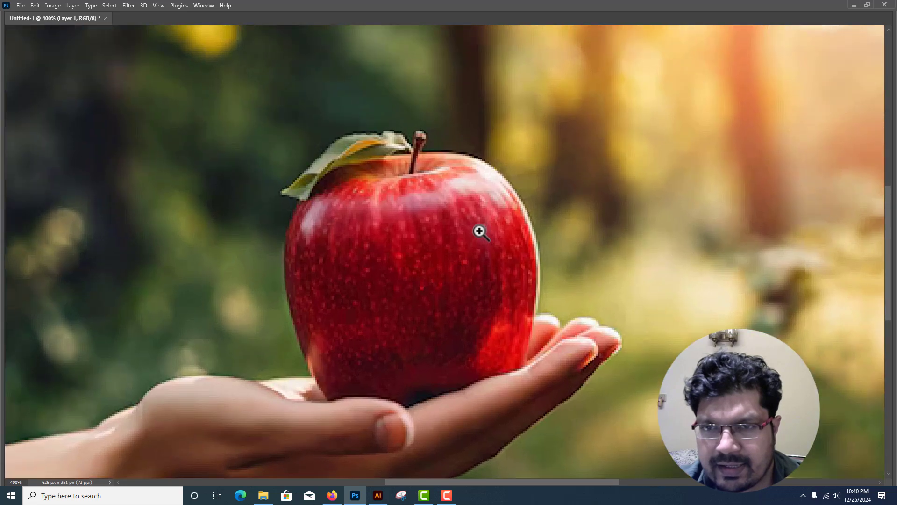
pyautogui.keyDown('alt'); pyautogui.click(464, 263); pyautogui.keyUp('alt')
pyautogui.keyDown('alt'); pyautogui.click(464, 263); pyautogui.keyUp('alt')
pyautogui.press('Tab')
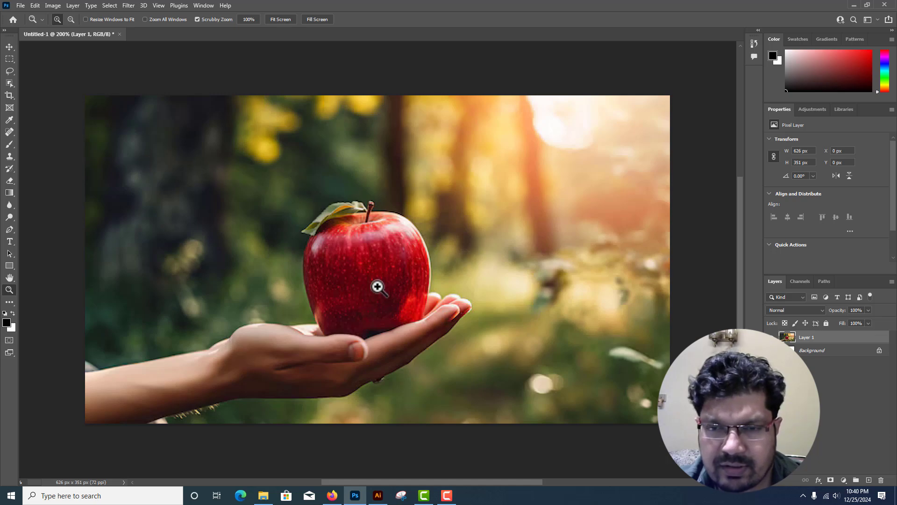
pyautogui.moveTo(377, 284)
pyautogui.mouseDown()
pyautogui.moveTo(406, 282)
pyautogui.moveTo(365, 280)
pyautogui.moveTo(382, 278)
pyautogui.mouseUp()
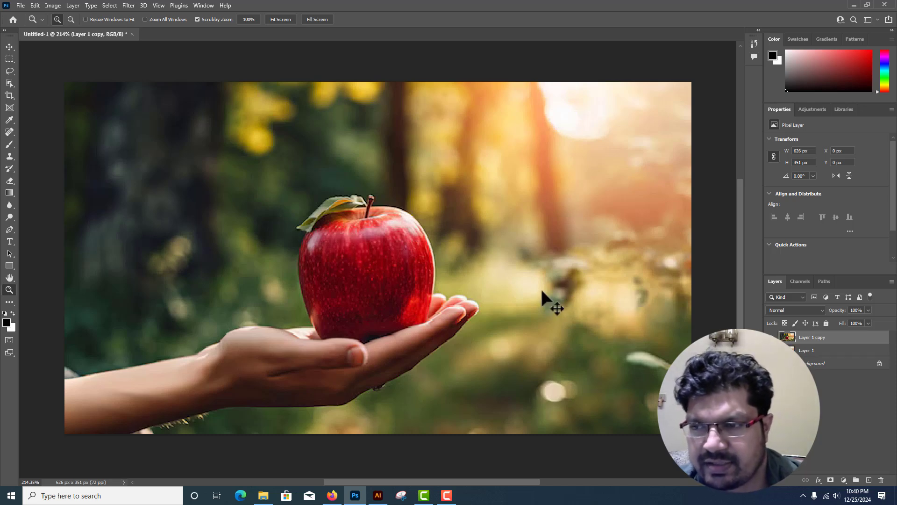
# Select the whole apple, including its leaf and stem, on Layer 1 copy with the Object Selection tool
pyautogui.click(464, 271)
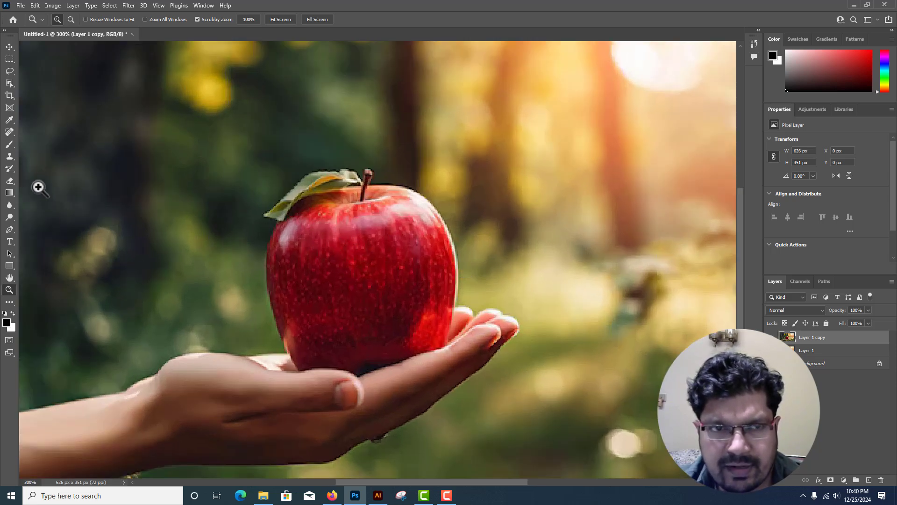
pyautogui.click(10, 83)
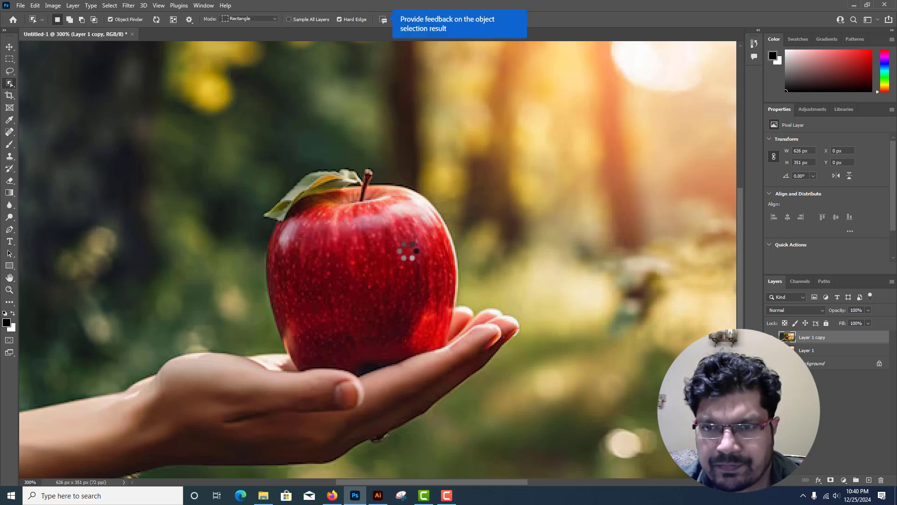
pyautogui.click(408, 251)
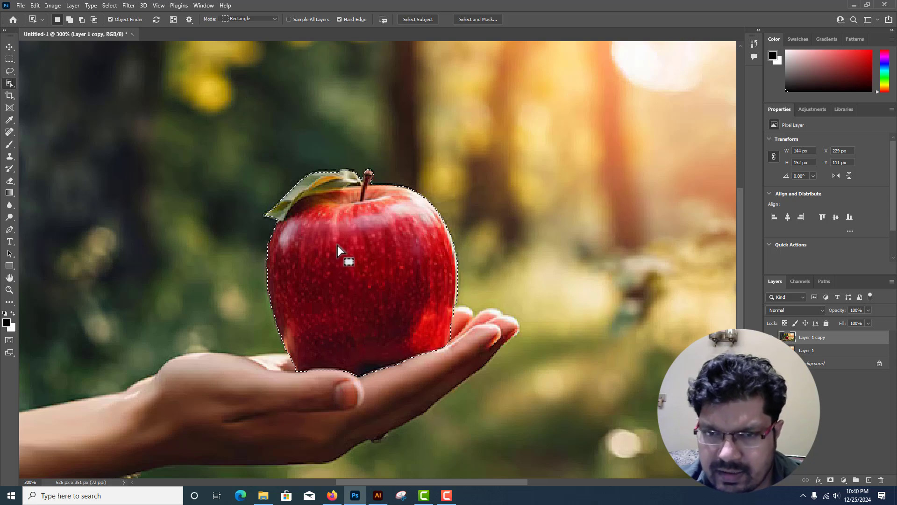
# Copy the selected apple to a new layer and rename that layer NEW APPLE
pyautogui.hotkey('ctrl', '-')
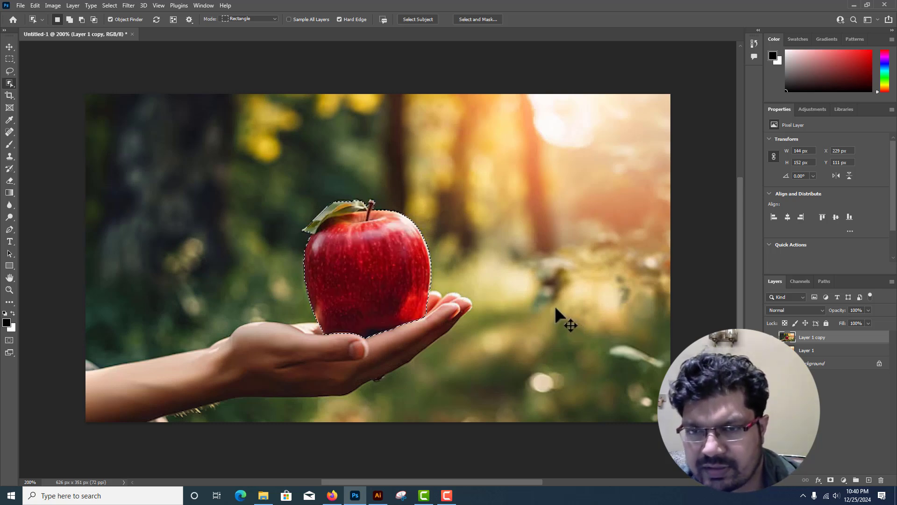
pyautogui.hotkey('ctrl', 'j')
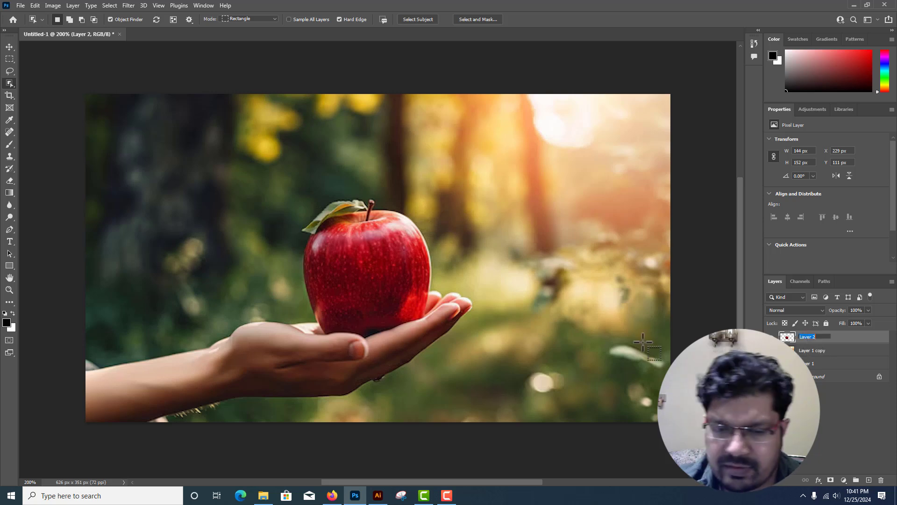
pyautogui.write('N')
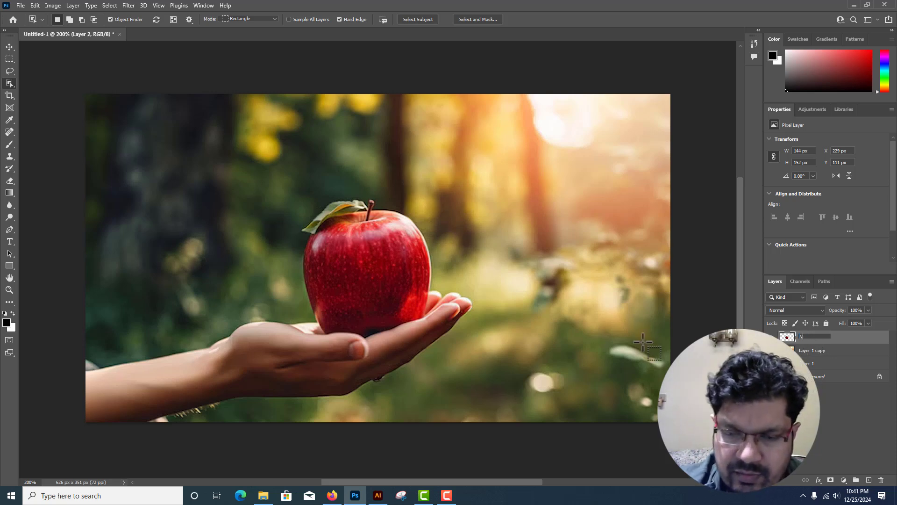
pyautogui.write('EW APPLE')
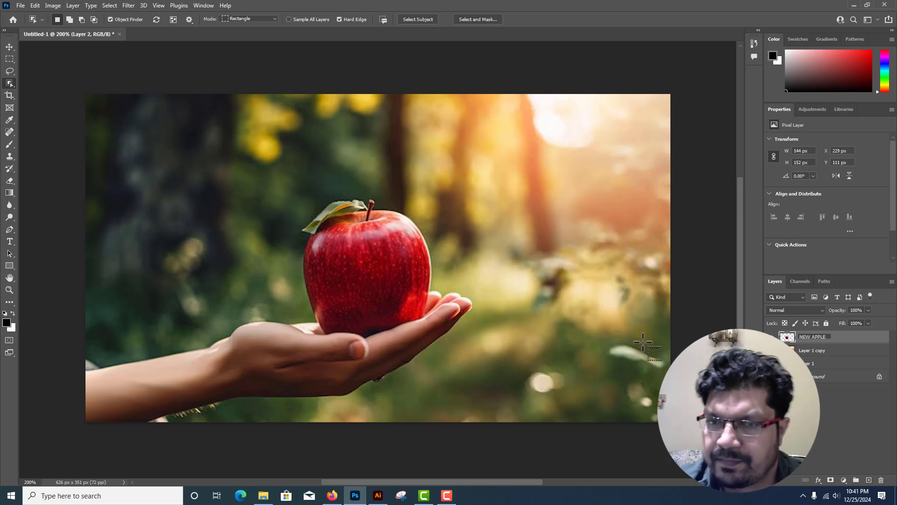
pyautogui.click(9, 46)
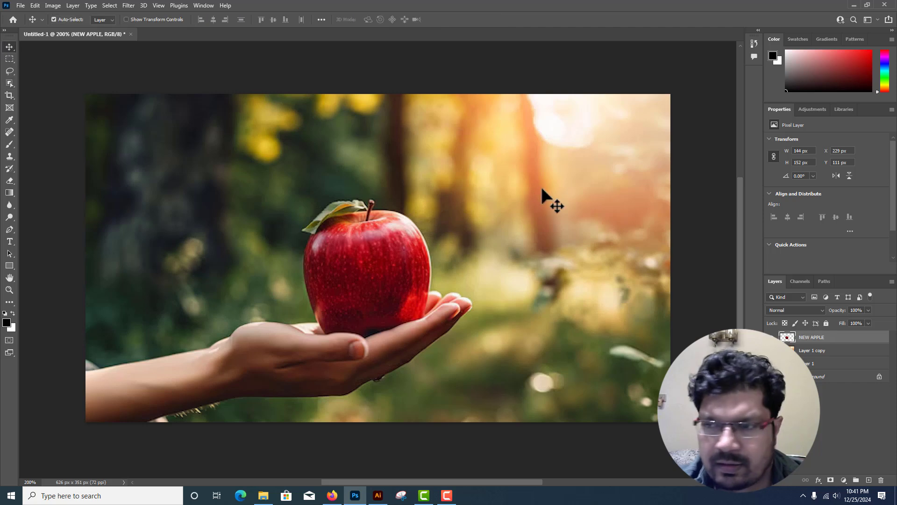
# Add a Color Lookup adjustment layer directly above Layer 1 copy and set its 3DLUT file to Moonlight.3DL
pyautogui.hotkey('ctrl', '+')
pyautogui.hotkey('ctrl', '+')
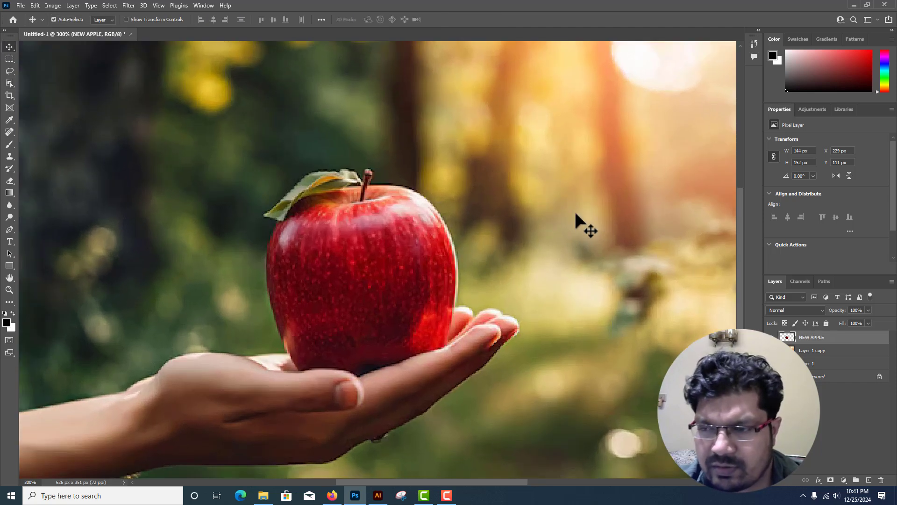
pyautogui.click(805, 352)
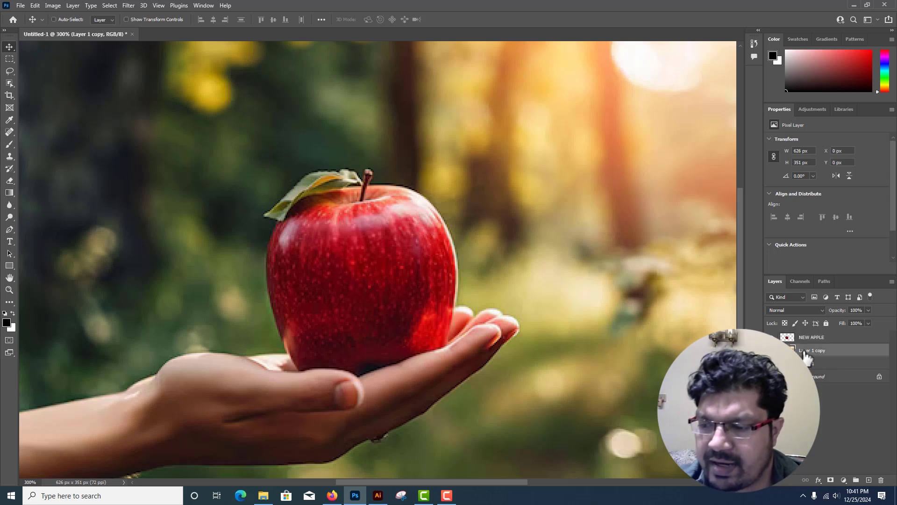
pyautogui.hotkey('ctrl', '-')
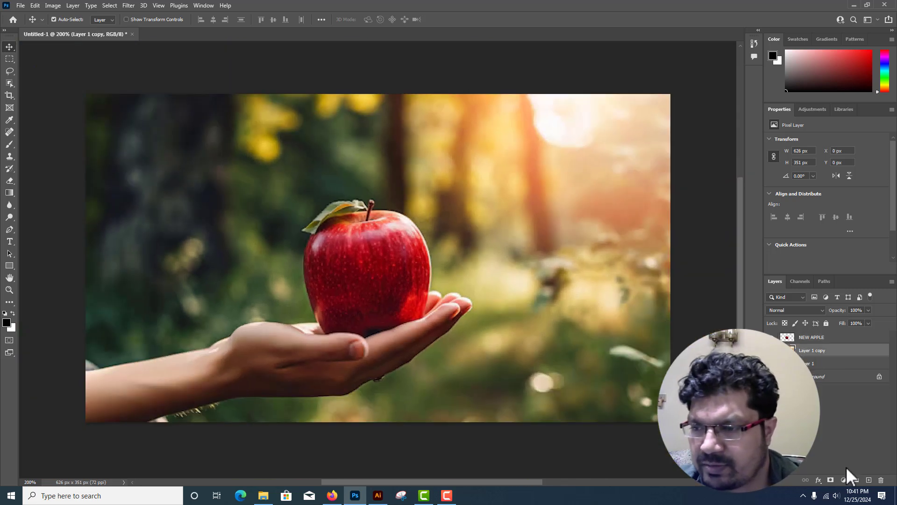
pyautogui.click(843, 480)
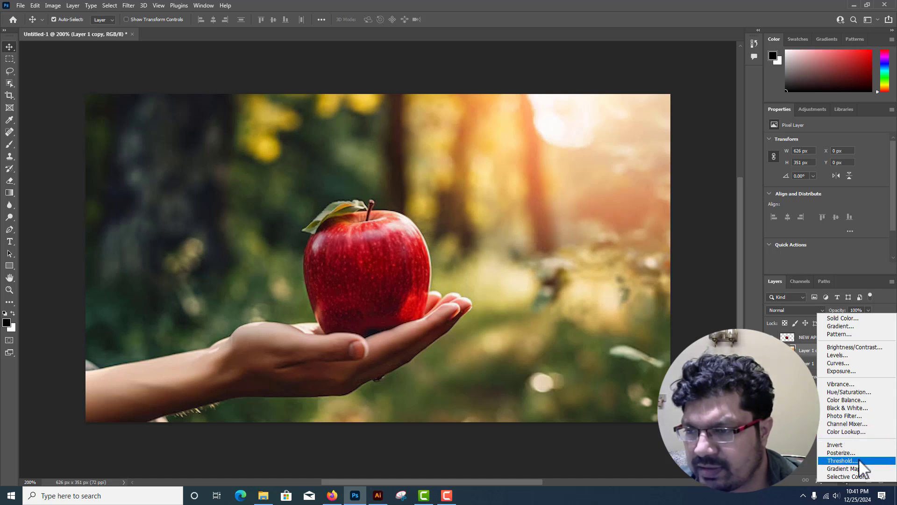
pyautogui.click(860, 432)
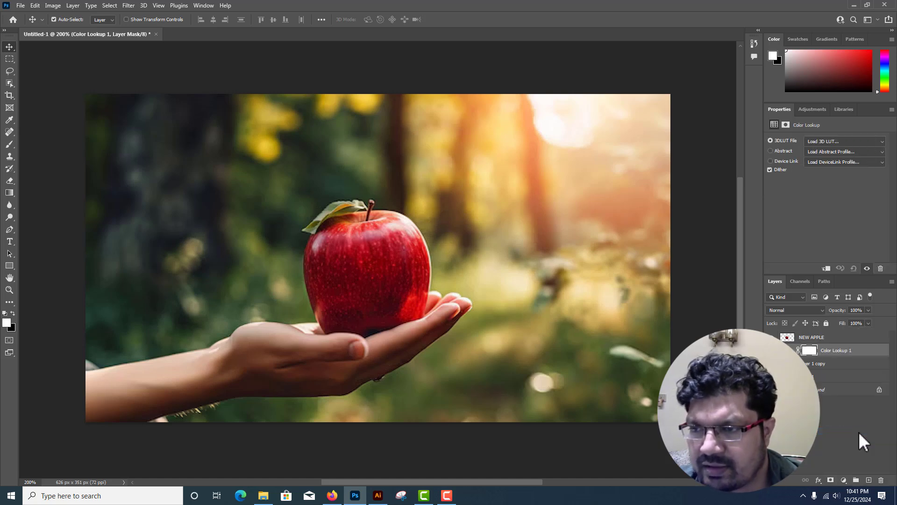
pyautogui.click(847, 141)
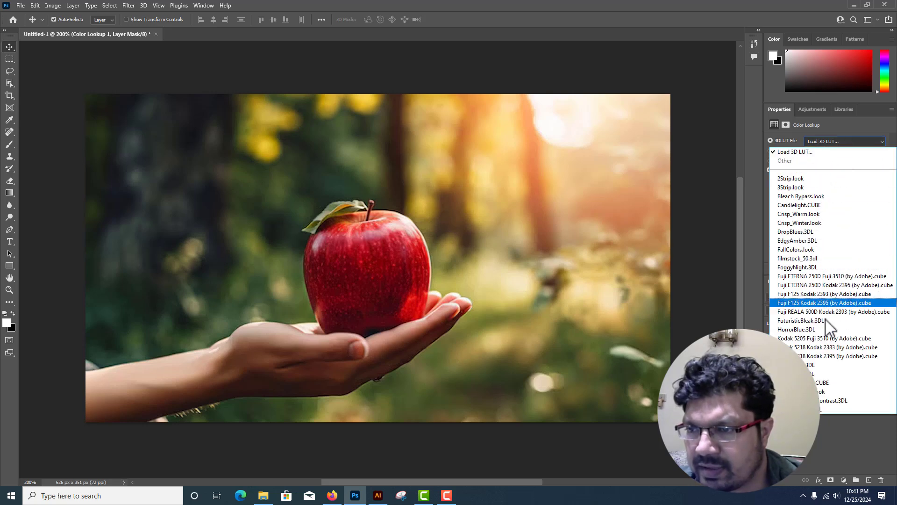
pyautogui.click(818, 374)
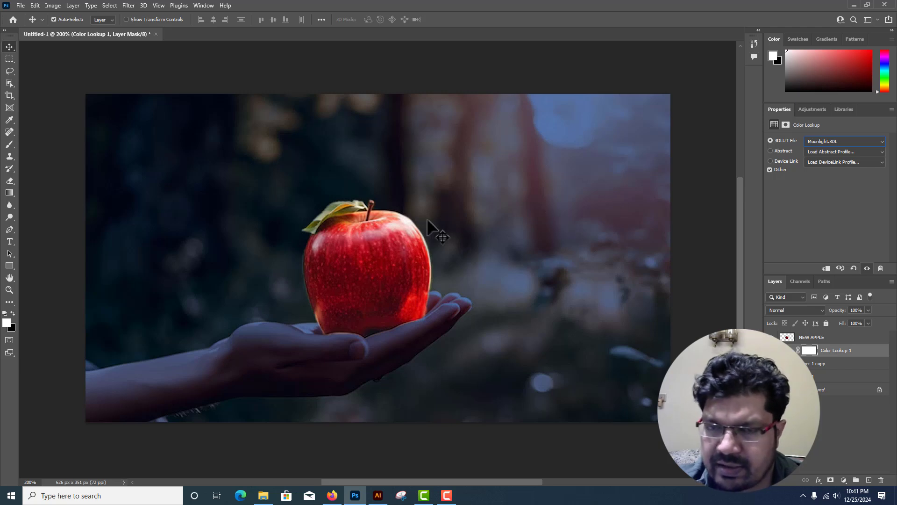
pyautogui.hotkey('ctrl', '+')
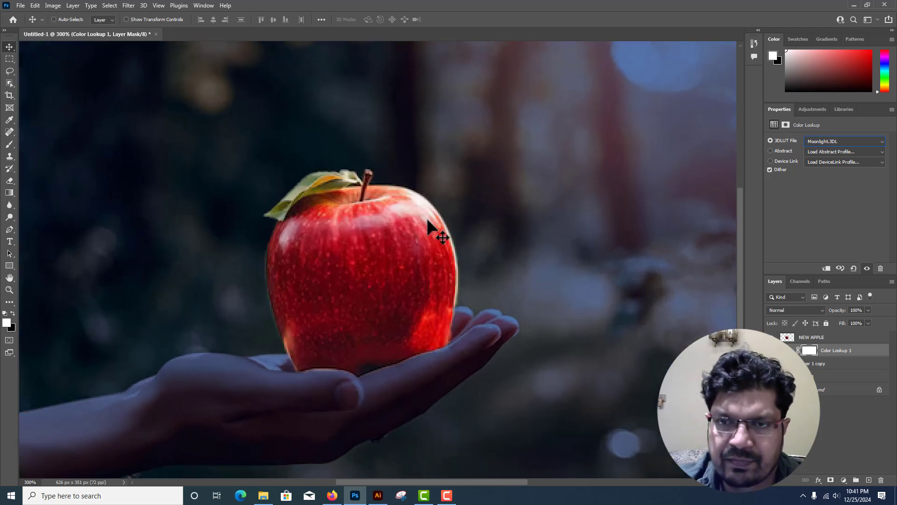
pyautogui.hotkey('ctrl', '-')
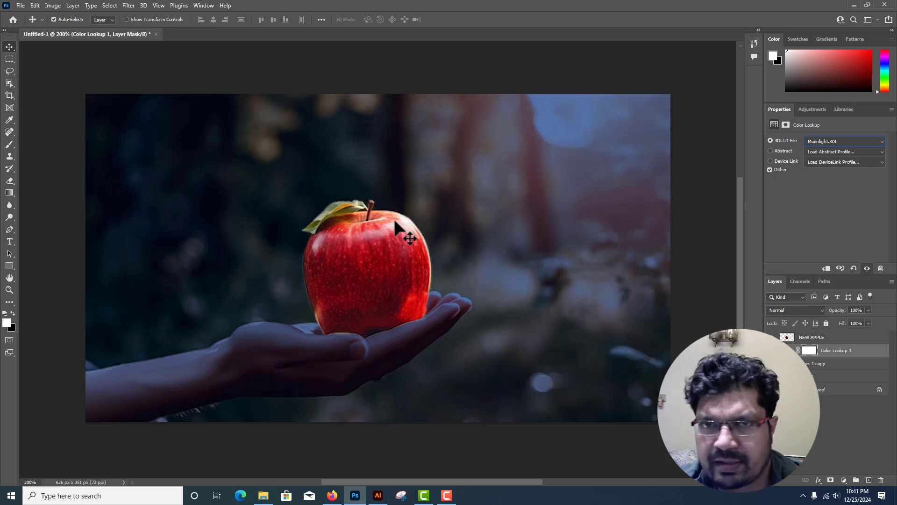
# Switch to Firefox and check the open Photoshop tutorial videos for reference on the glow effect
pyautogui.click(331, 496)
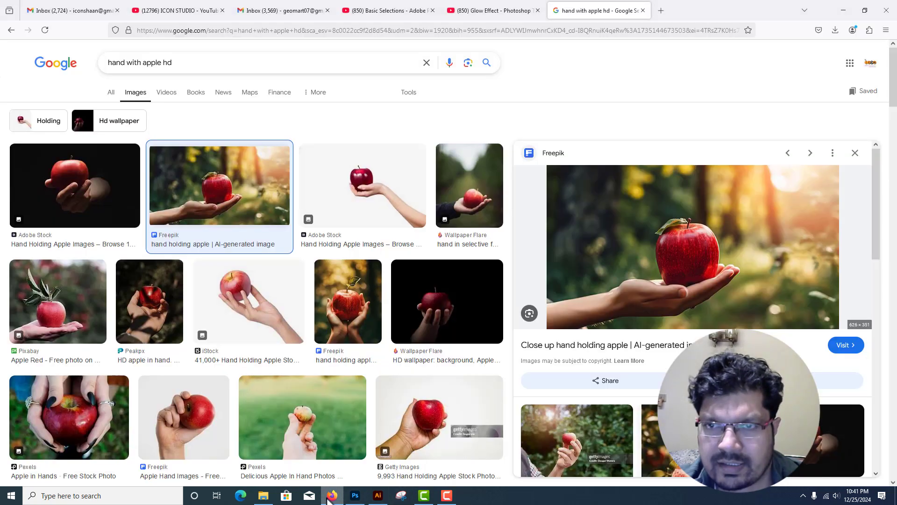
pyautogui.click(485, 12)
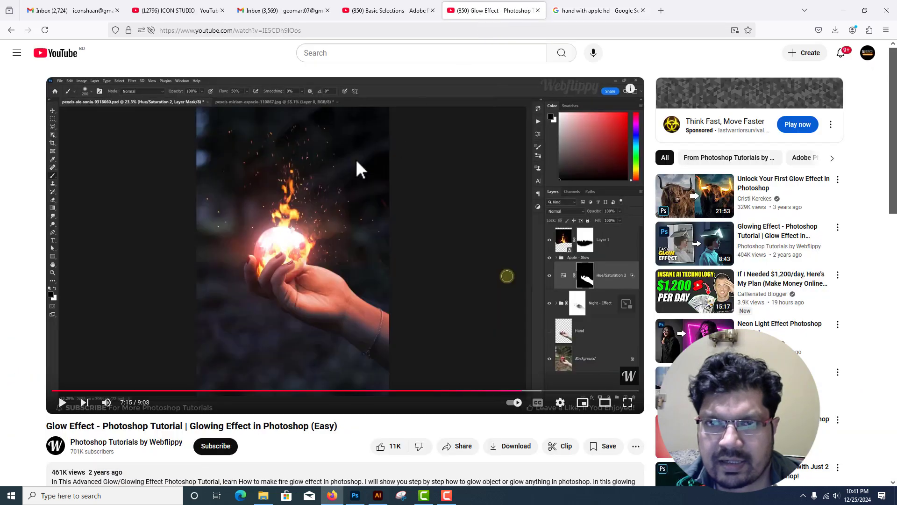
pyautogui.click(403, 11)
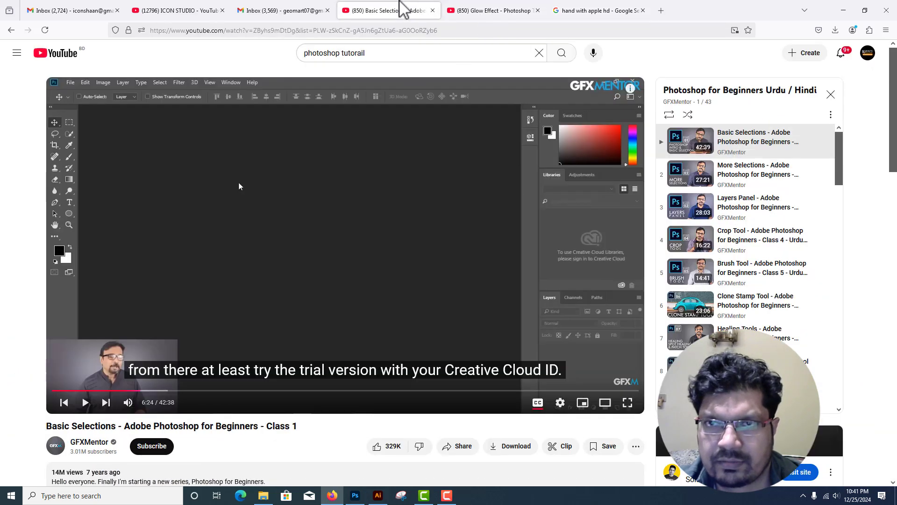
pyautogui.click(458, 11)
pyautogui.click(574, 11)
pyautogui.click(846, 10)
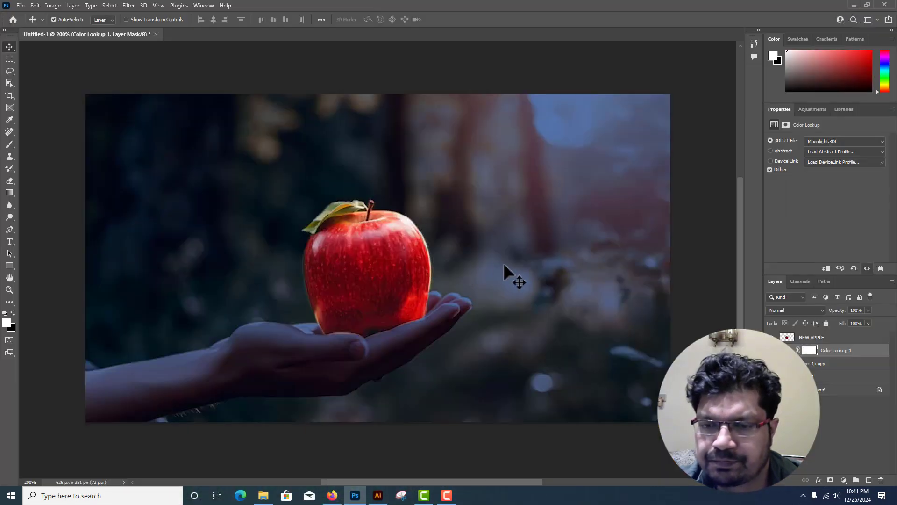
pyautogui.hotkey('ctrl', '+')
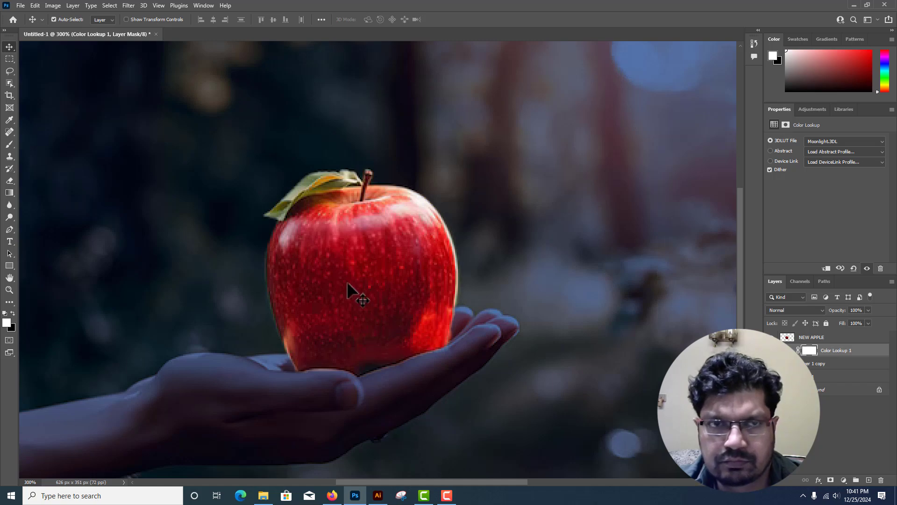
# Search Google Images for "fire effect" in a new Firefox tab and look through the flame pictures
pyautogui.click(332, 497)
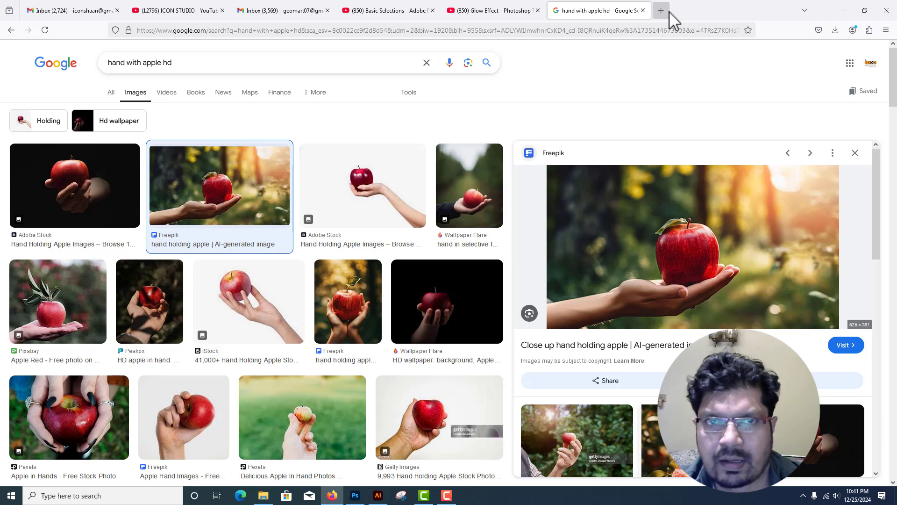
pyautogui.click(669, 13)
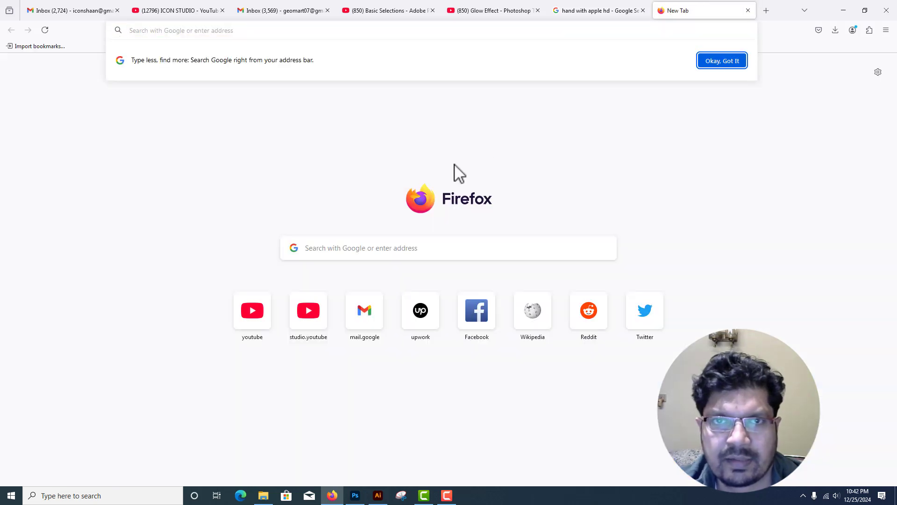
pyautogui.write('g')
pyautogui.press('Return')
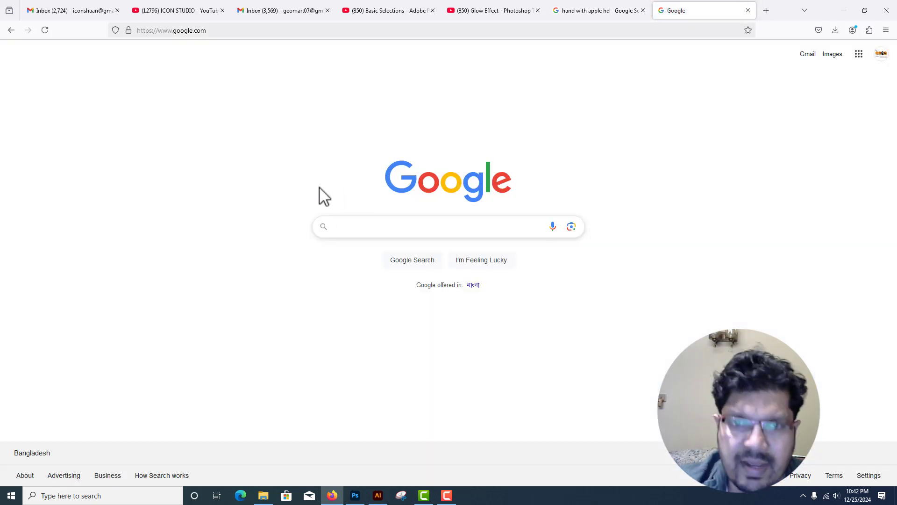
pyautogui.write('fire effe')
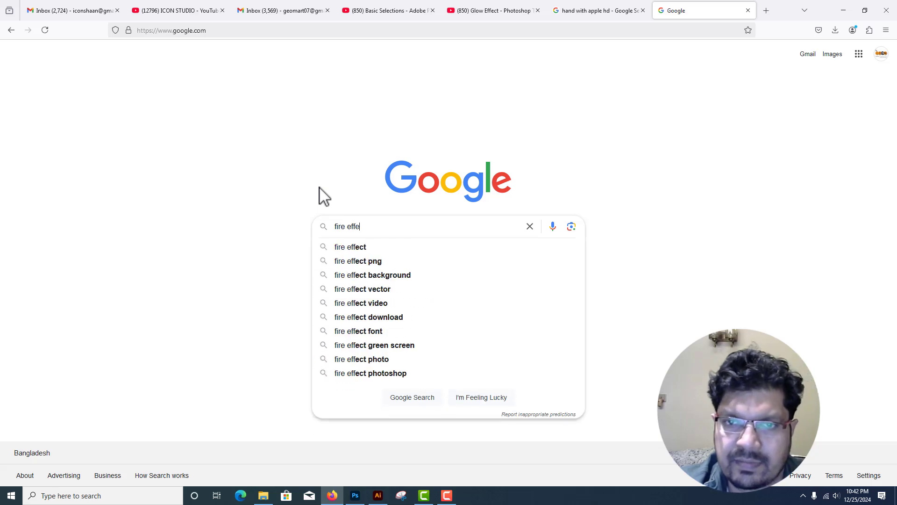
pyautogui.write('ct')
pyautogui.press('Return')
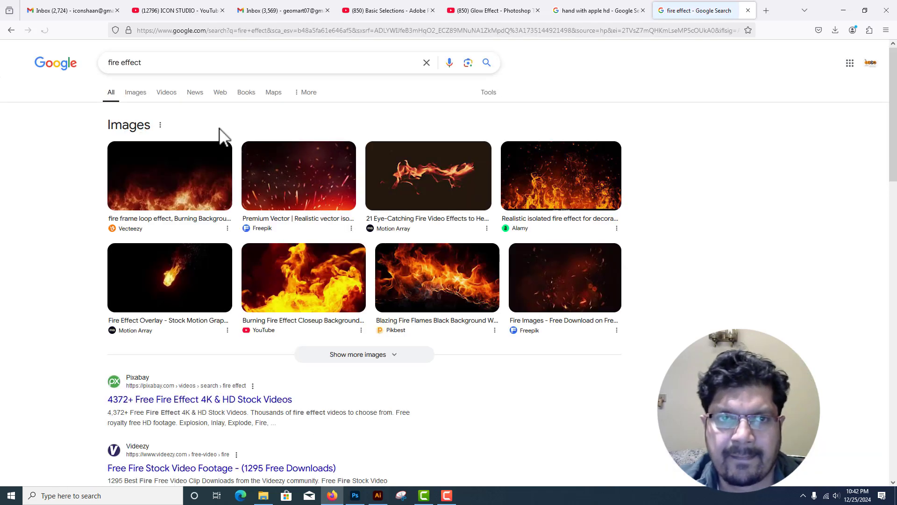
pyautogui.click(133, 93)
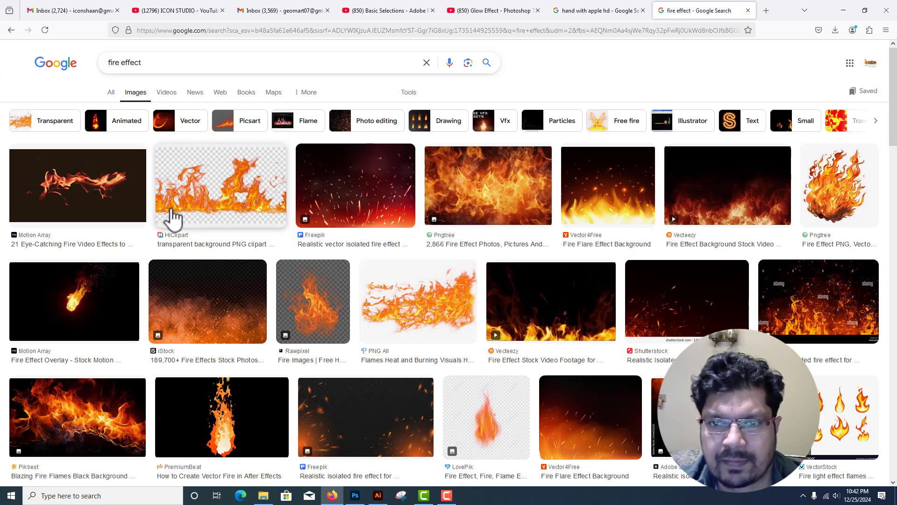
pyautogui.scroll(-2, 516, 305)
pyautogui.scroll(-1, 515, 307)
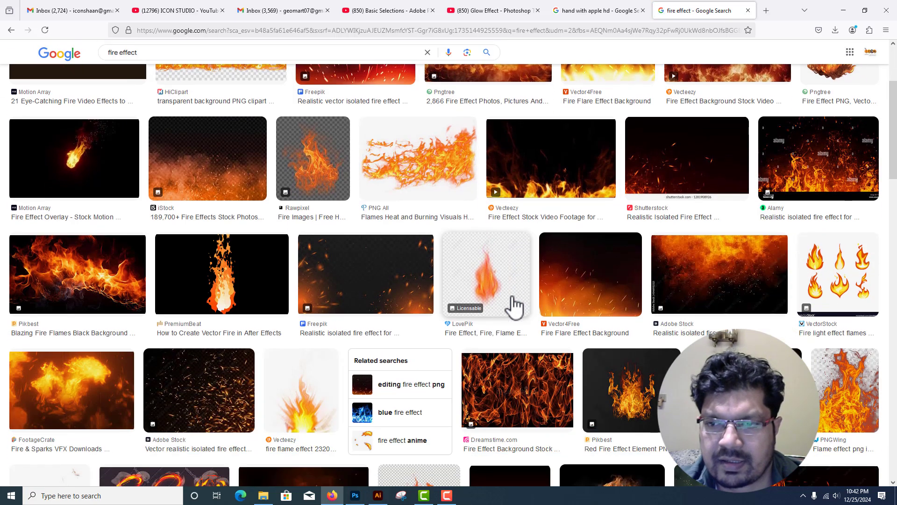
pyautogui.scroll(1, 514, 304)
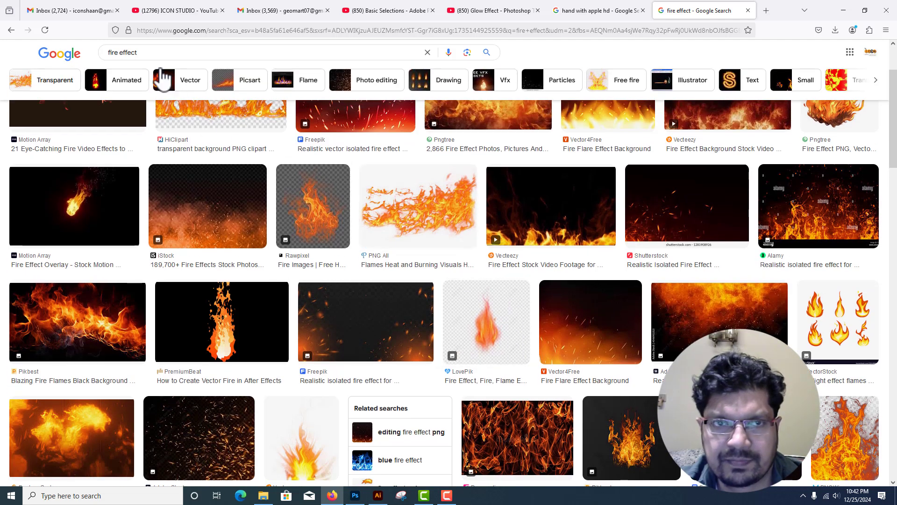
# Shorten the image search query to "fire" and run the search again
pyautogui.click(163, 52)
pyautogui.press('BackSpace')
pyautogui.press('BackSpace')
pyautogui.press('BackSpace')
pyautogui.press('BackSpace')
pyautogui.press('BackSpace')
pyautogui.press('BackSpace')
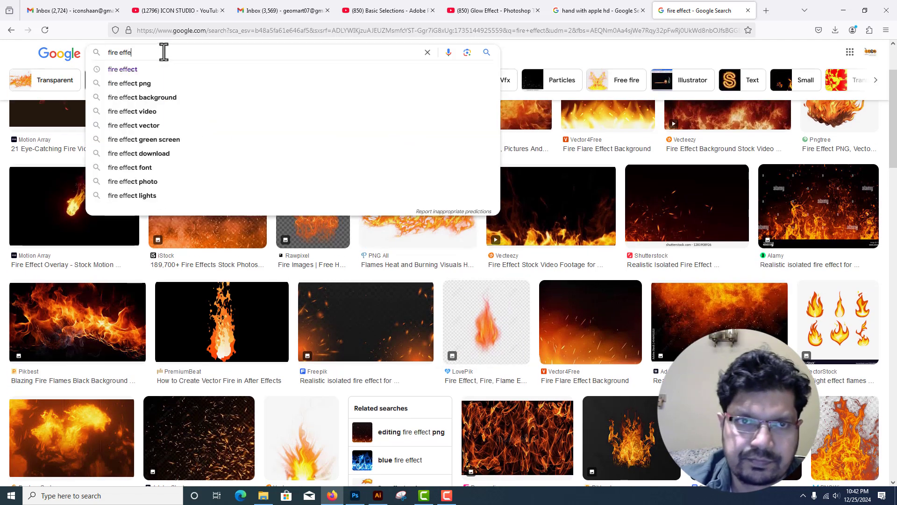
pyautogui.press('Return')
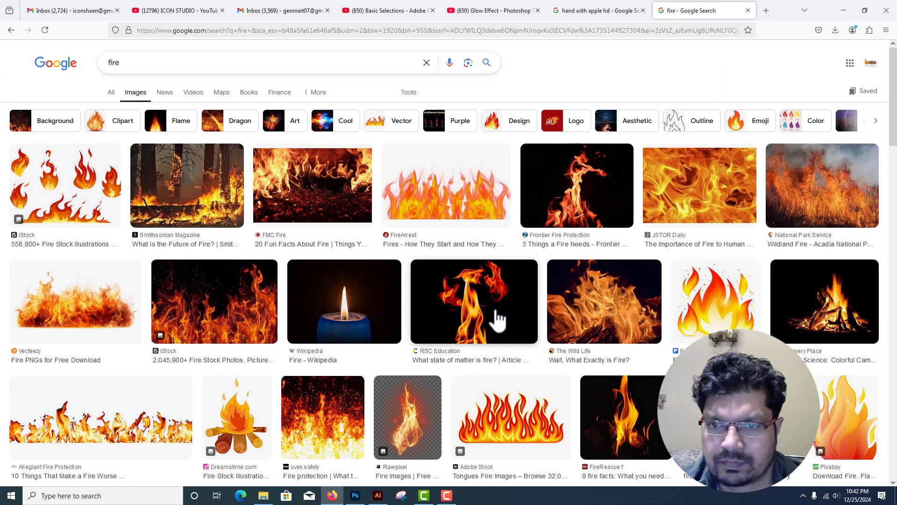
# Copy the RSC Education flame image on black and paste it into the Photoshop document above Color Lookup 1
pyautogui.click(497, 320)
pyautogui.rightClick(703, 234)
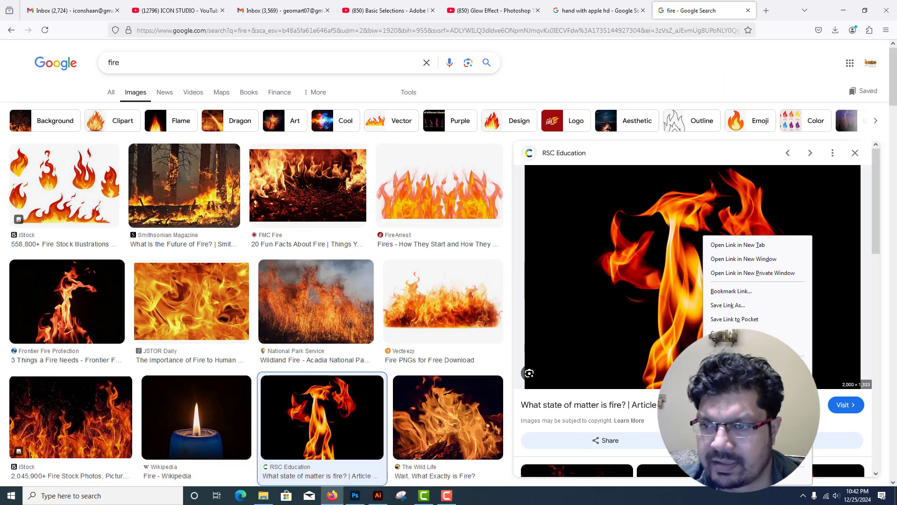
pyautogui.click(729, 390)
pyautogui.click(355, 496)
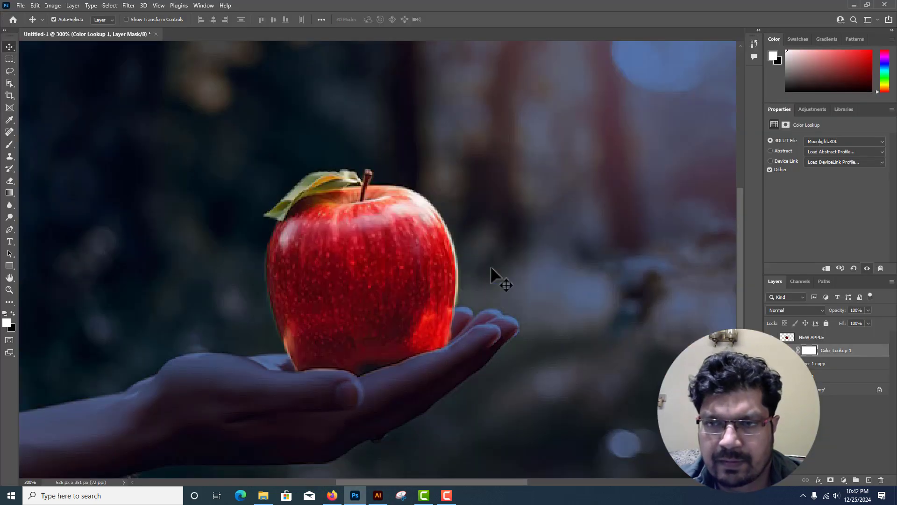
pyautogui.hotkey('ctrl', 'v')
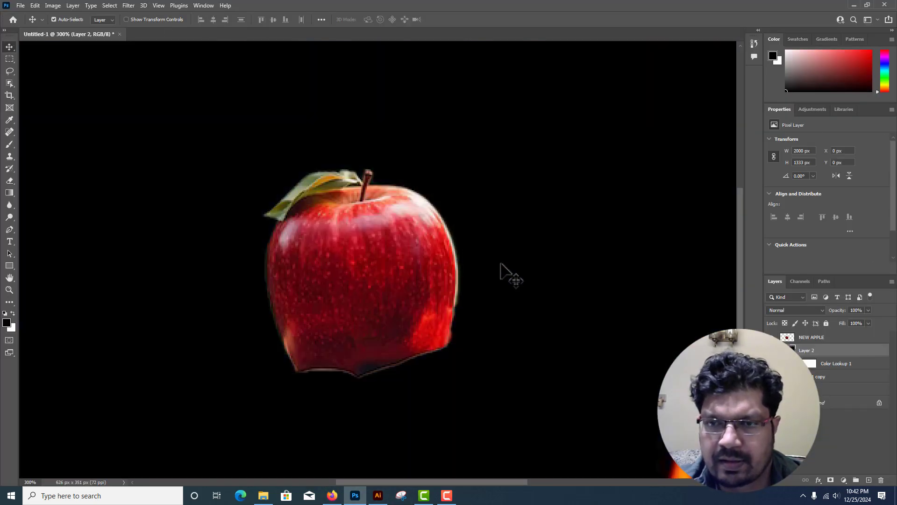
# Scale the pasted fire image down to about 14% and place it over the apple
pyautogui.hotkey('ctrl', '-')
pyautogui.hotkey('ctrl', '-')
pyautogui.hotkey('ctrl', '-')
pyautogui.hotkey('ctrl', '-')
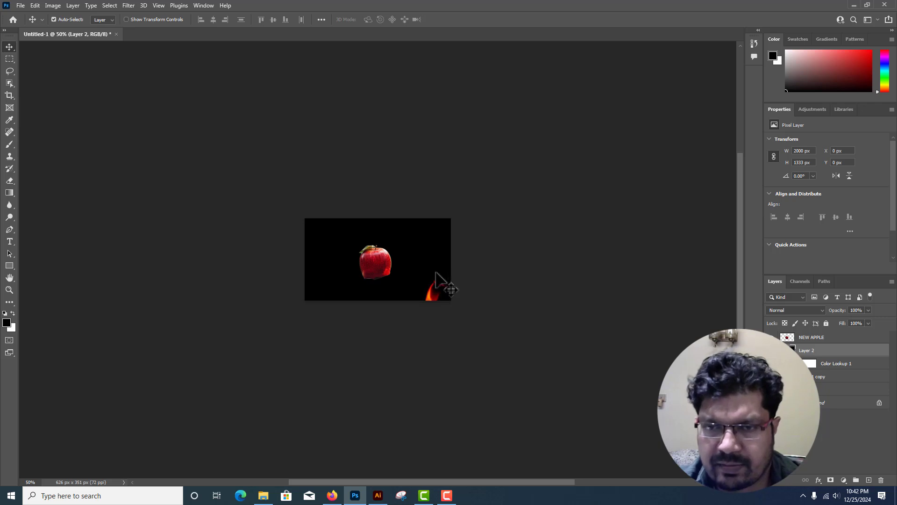
pyautogui.moveTo(437, 287); pyautogui.dragTo(345, 209)
pyautogui.hotkey('ctrl', 't')
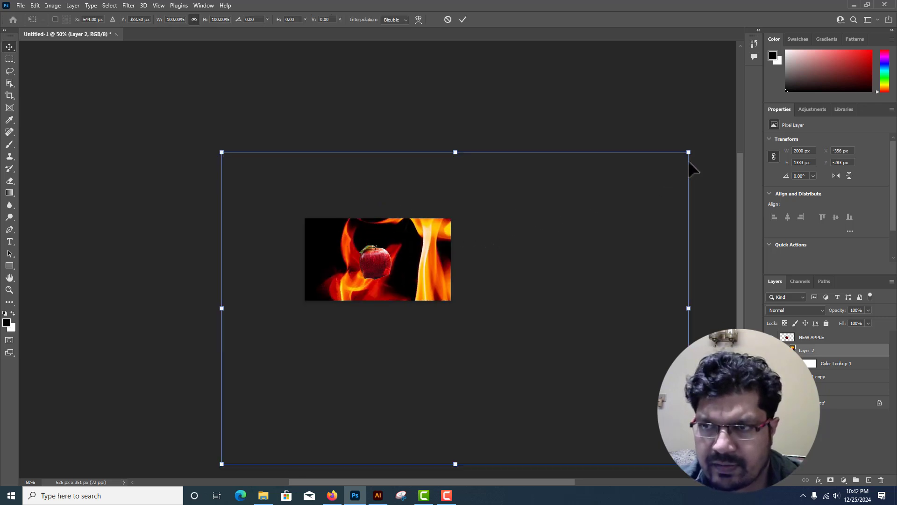
pyautogui.moveTo(690, 152); pyautogui.dragTo(469, 251)
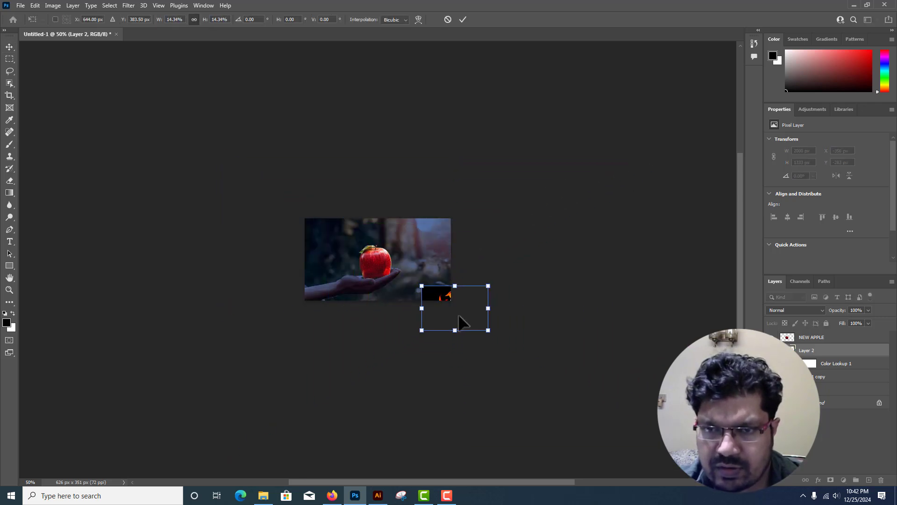
pyautogui.moveTo(459, 321); pyautogui.dragTo(380, 271)
pyautogui.press('Return')
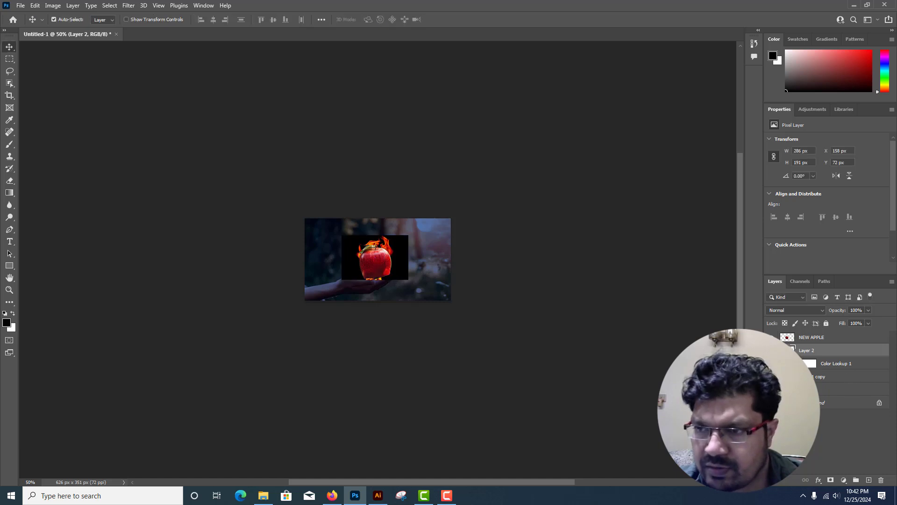
# Move Layer 2 above NEW APPLE and set its blend mode to Screen
pyautogui.moveTo(823, 350); pyautogui.dragTo(788, 329)
pyautogui.hotkey('ctrl', '+')
pyautogui.hotkey('ctrl', '+')
pyautogui.hotkey('ctrl', '+')
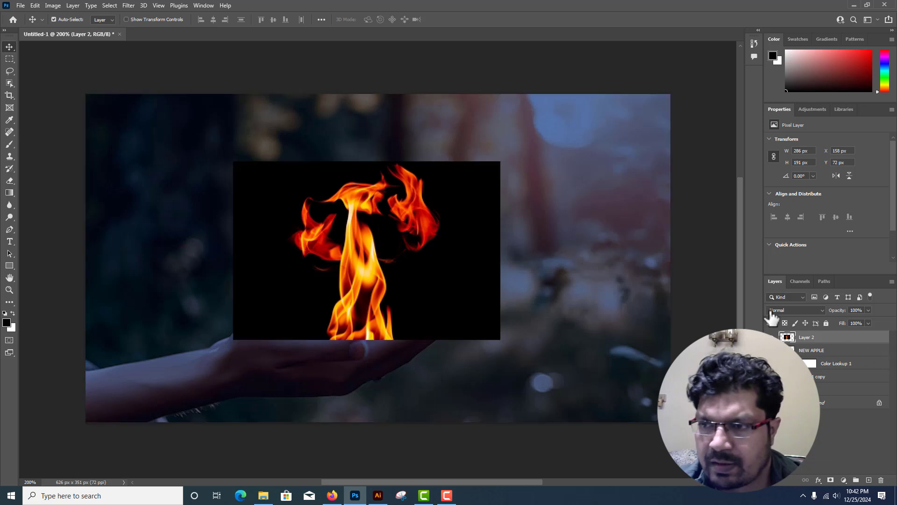
pyautogui.click(795, 310)
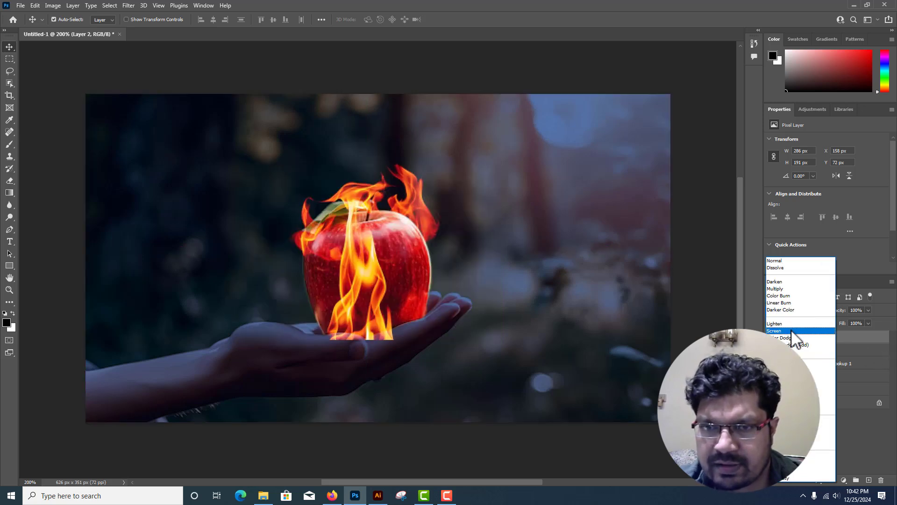
pyautogui.click(791, 331)
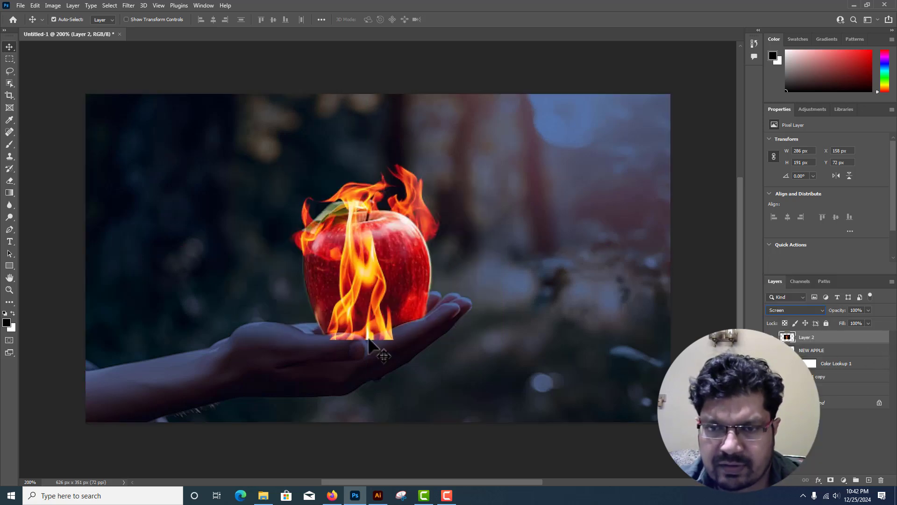
# Enlarge the flames to about 107% and reposition them so their base sits at the bottom of the apple
pyautogui.moveTo(390, 336); pyautogui.dragTo(391, 327)
pyautogui.hotkey('ctrl', 't')
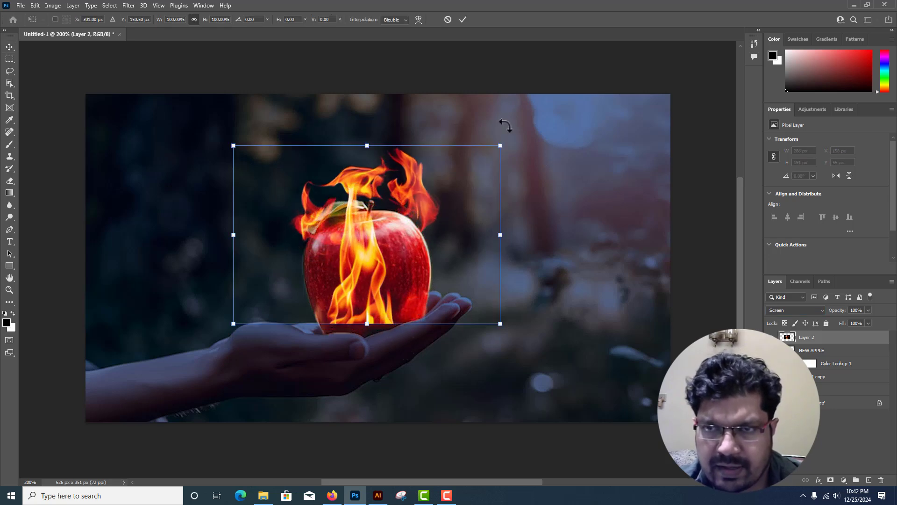
pyautogui.moveTo(503, 144); pyautogui.dragTo(512, 135)
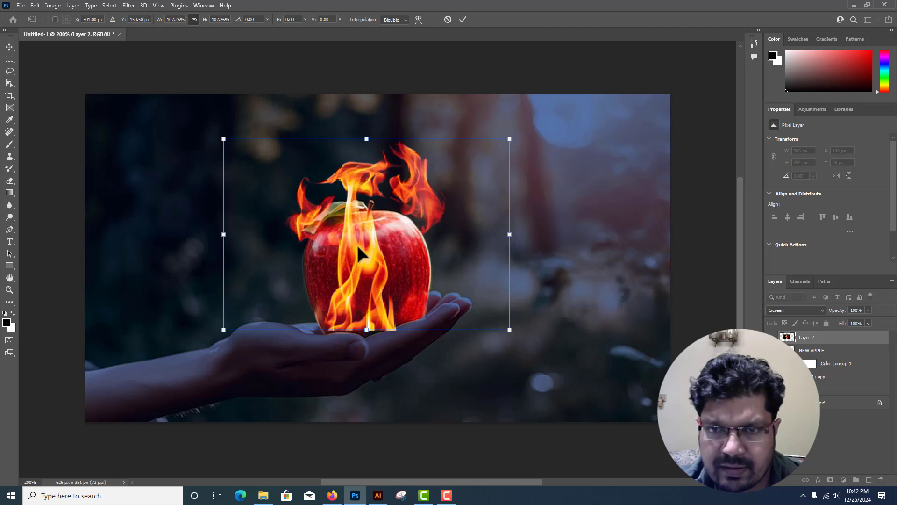
pyautogui.press('Return')
pyautogui.moveTo(378, 265); pyautogui.dragTo(363, 271)
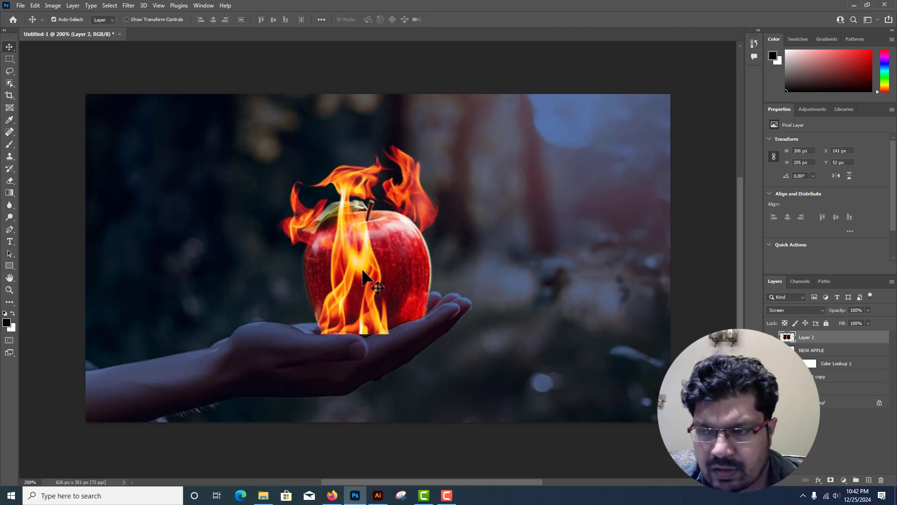
# Add a layer mask to Layer 2 and paint black along the hard bottom edge of the flames
pyautogui.click(830, 480)
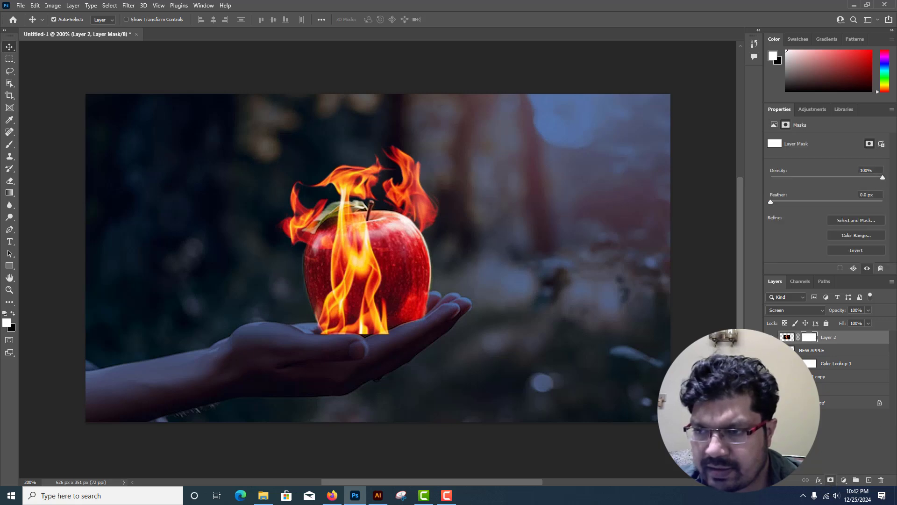
pyautogui.click(10, 145)
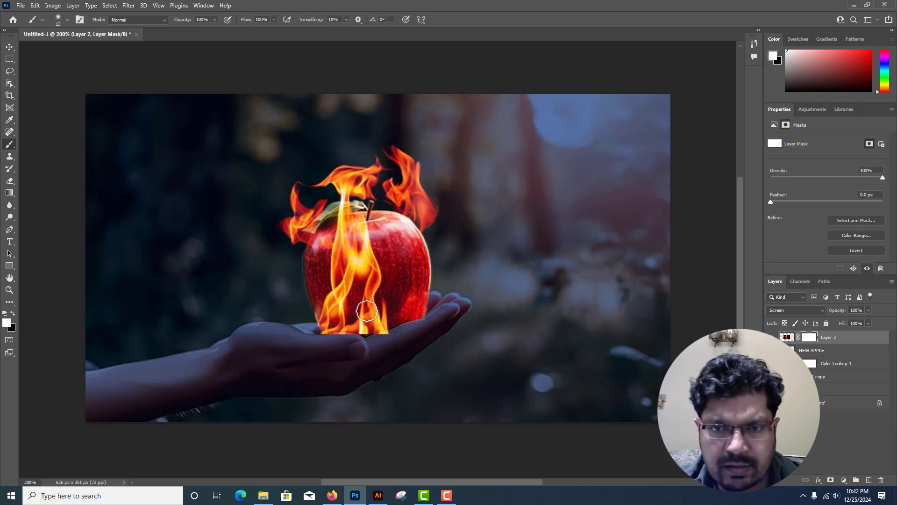
pyautogui.hotkey('ctrl', '+')
pyautogui.hotkey('ctrl', '+')
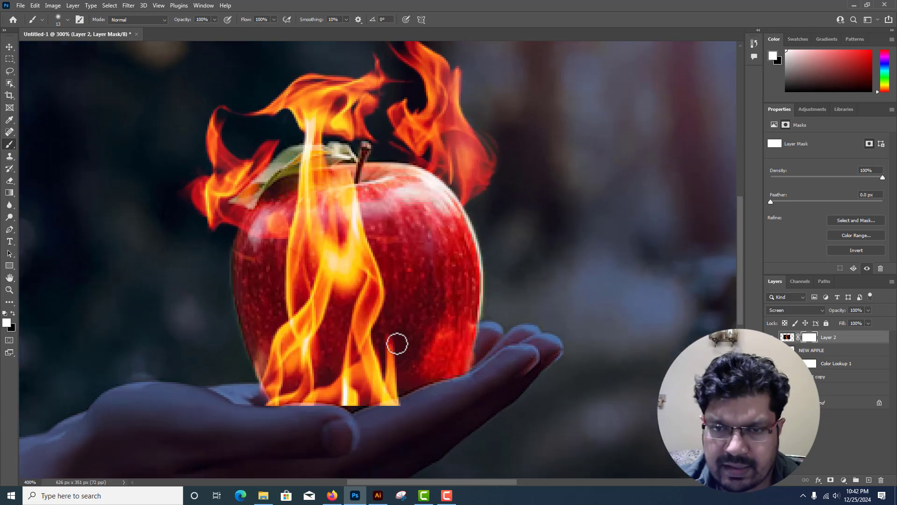
pyautogui.scroll(-2, 401, 337)
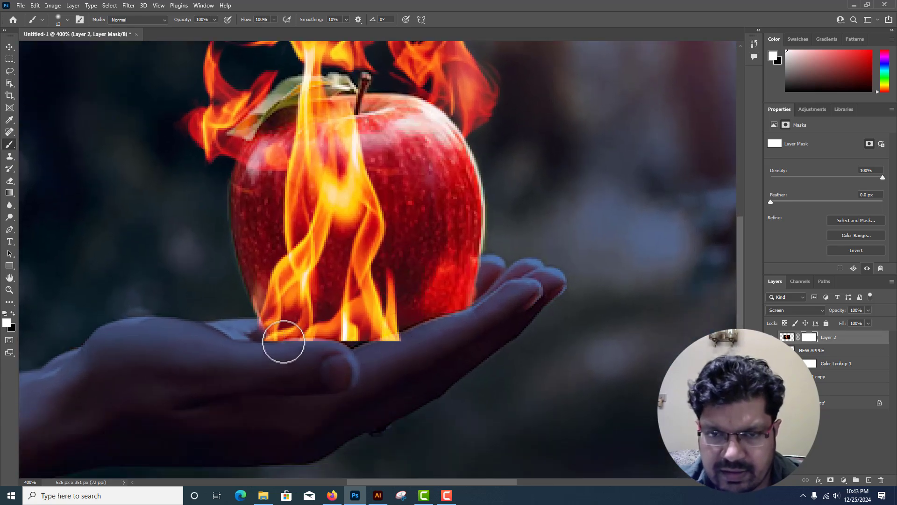
pyautogui.press('x')
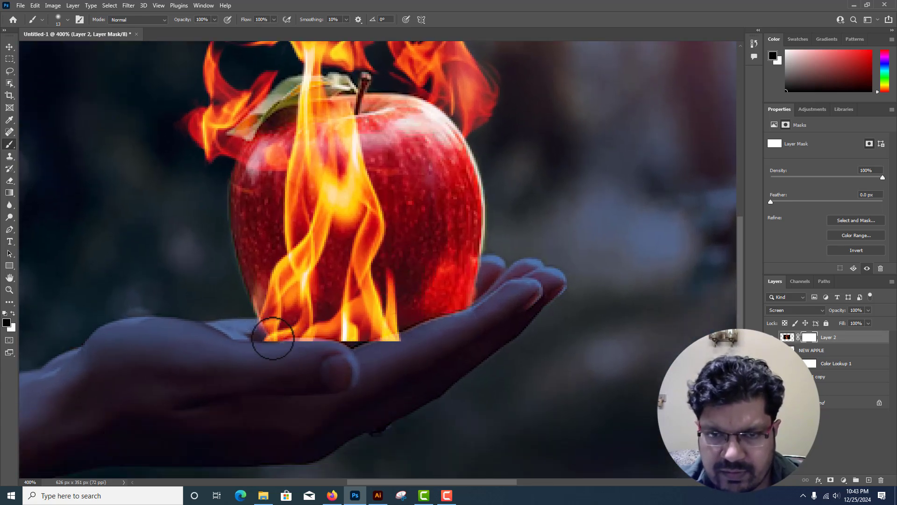
pyautogui.moveTo(297, 345)
pyautogui.mouseDown()
pyautogui.moveTo(417, 332)
pyautogui.moveTo(299, 357)
pyautogui.moveTo(261, 349)
pyautogui.moveTo(251, 335)
pyautogui.moveTo(331, 363)
pyautogui.moveTo(263, 311)
pyautogui.moveTo(289, 358)
pyautogui.mouseUp()
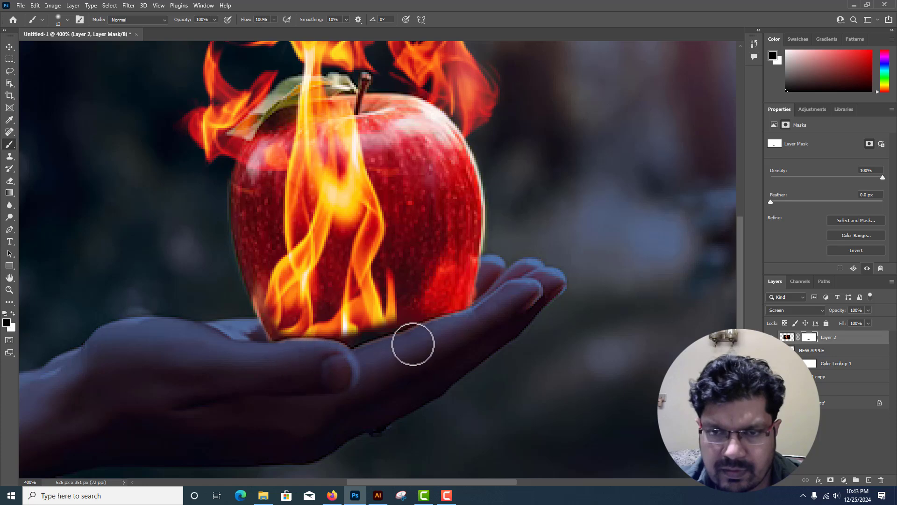
# Shift the flames slightly down and brush black on the mask to hide the part overlapping the hand
pyautogui.click(9, 47)
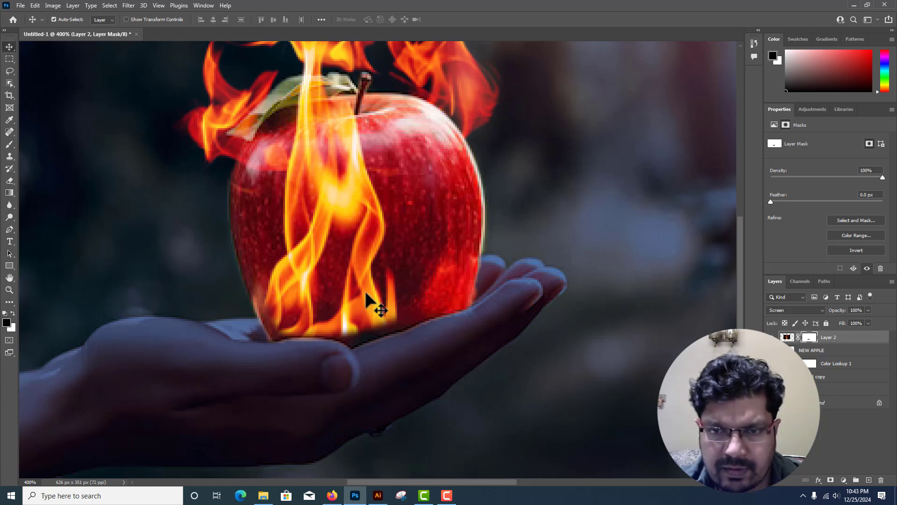
pyautogui.moveTo(364, 290); pyautogui.dragTo(363, 305)
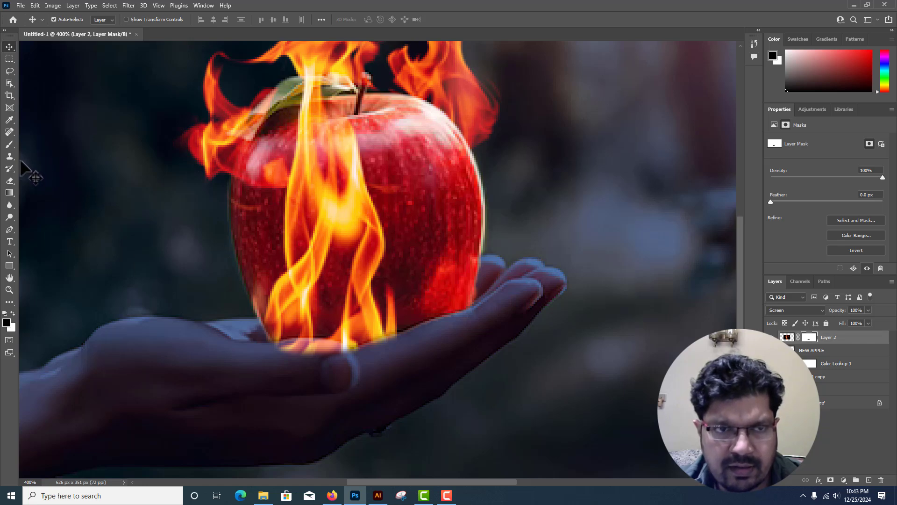
pyautogui.click(9, 144)
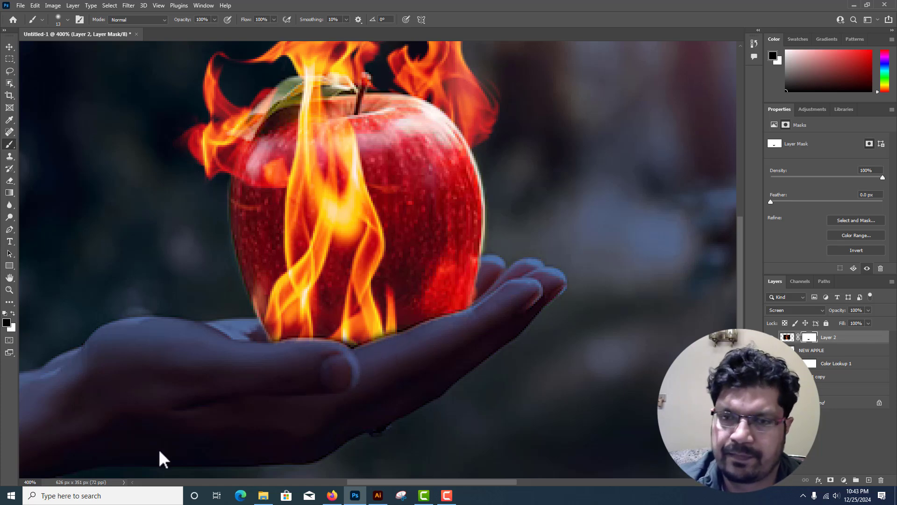
pyautogui.hotkey('ctrl', '1')
pyautogui.hotkey('ctrl', '+')
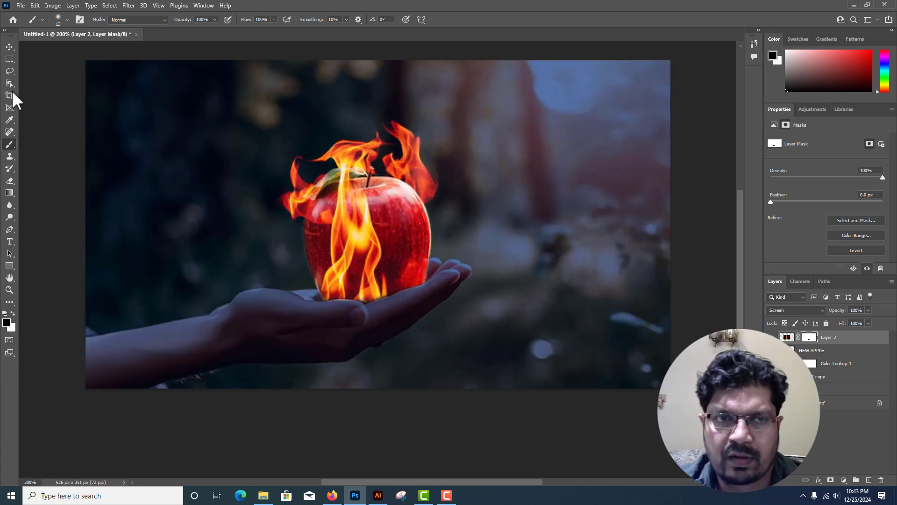
# Load the NEW APPLE layer's outline as a selection and copy the apple to a new layer beneath the flames
pyautogui.click(9, 46)
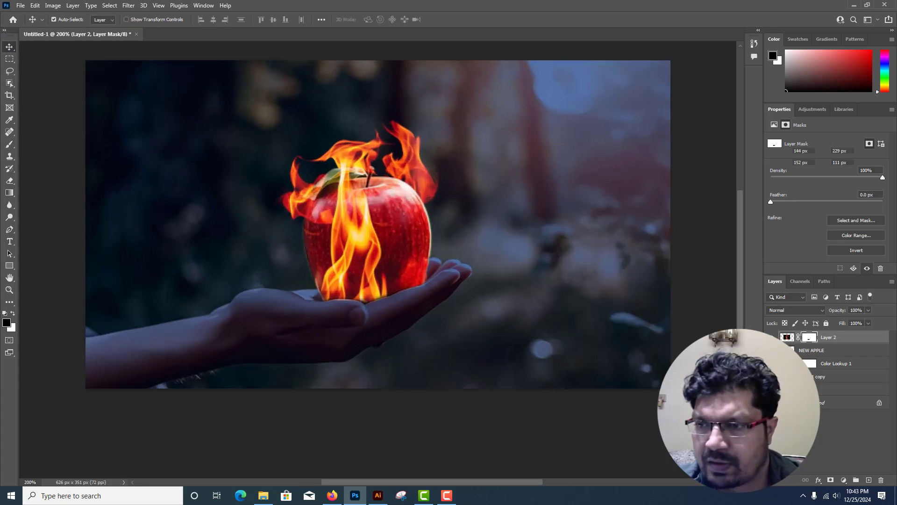
pyautogui.click(801, 351)
pyautogui.keyDown('ctrl'); pyautogui.click(788, 350); pyautogui.keyUp('ctrl')
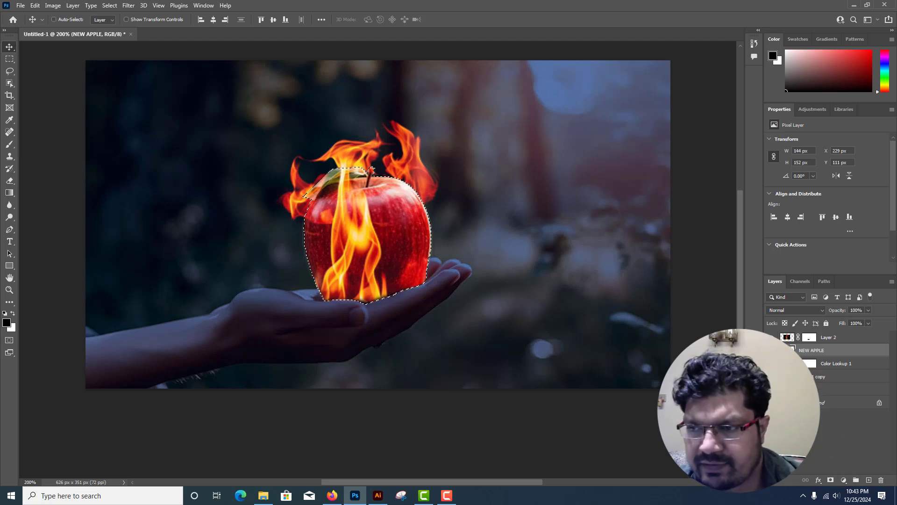
pyautogui.hotkey('ctrl', 'j')
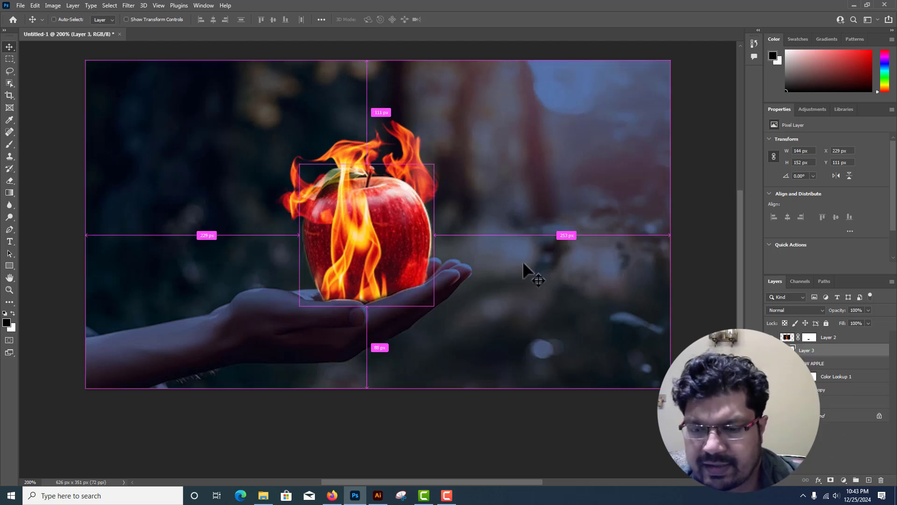
# Brighten the copied apple on Layer 3 with Levels, setting the input levels to 11, 1.89 and 114
pyautogui.hotkey('ctrl', 'l')
pyautogui.moveTo(503, 94); pyautogui.dragTo(688, 102)
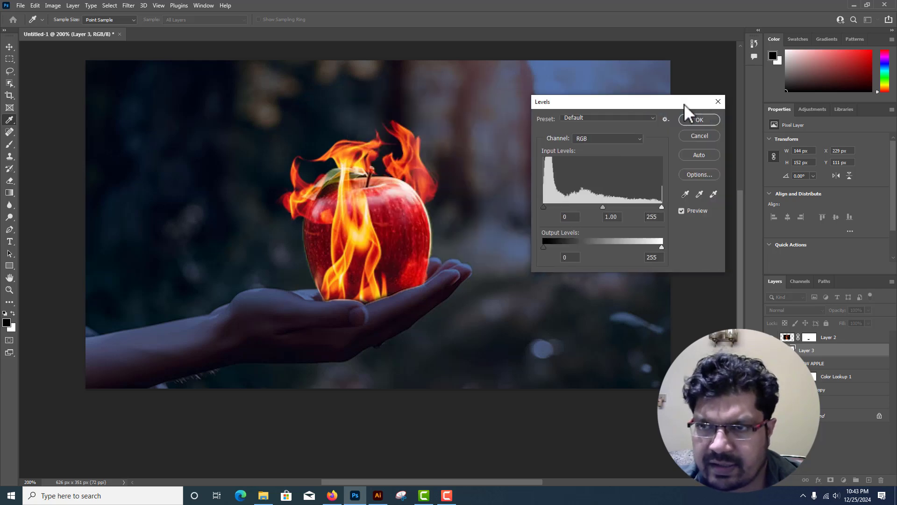
pyautogui.moveTo(662, 208); pyautogui.dragTo(549, 206)
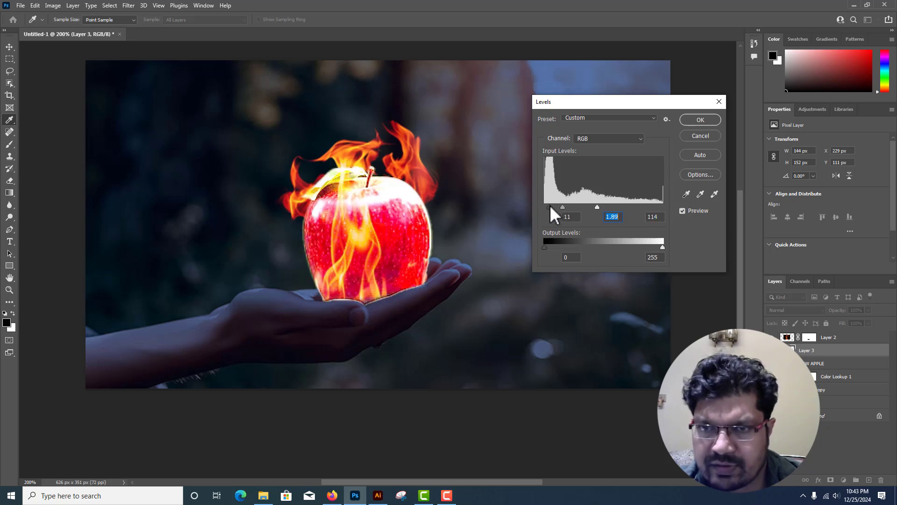
pyautogui.click(707, 121)
pyautogui.press('v')
# Apply a Gaussian Blur with a radius of about 36 pixels to Layer 3
pyautogui.click(129, 5)
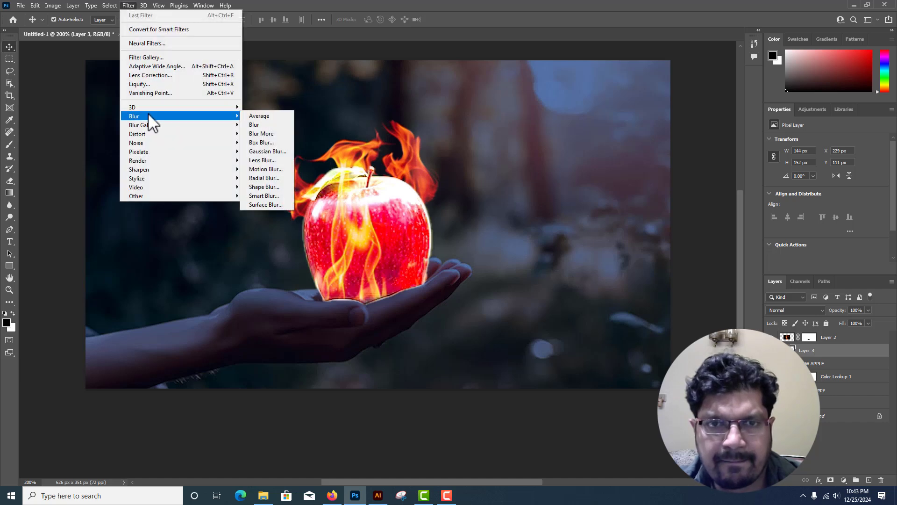
pyautogui.moveTo(201, 117)
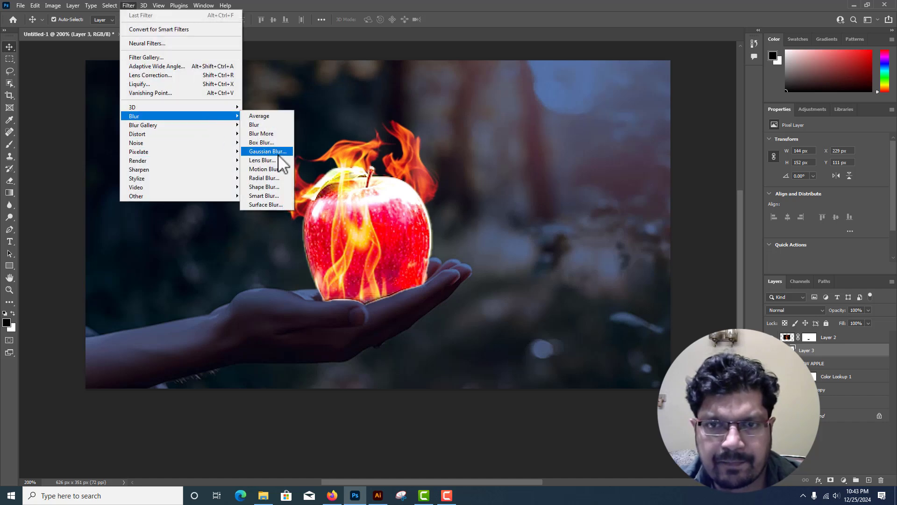
pyautogui.click(268, 151)
pyautogui.moveTo(383, 244); pyautogui.dragTo(423, 245)
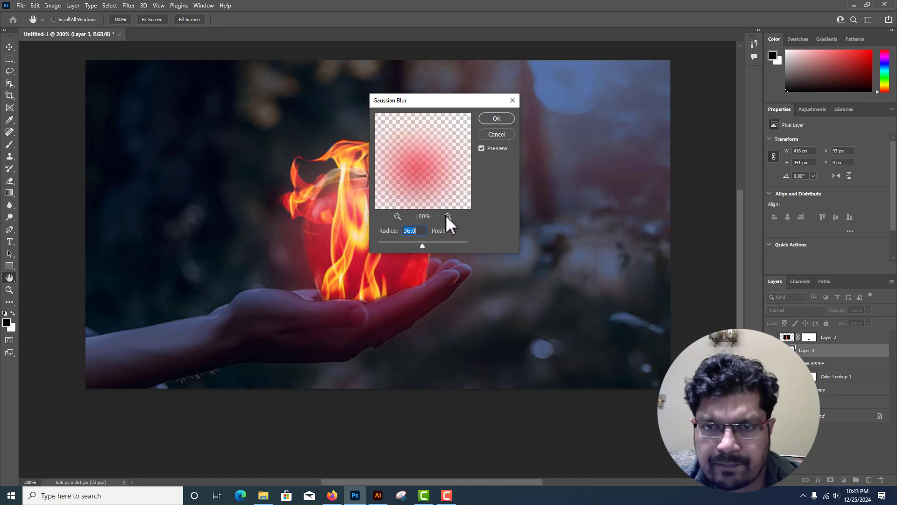
pyautogui.click(500, 121)
# Turn the blurred glow on Layer 3 white with Hue/Saturation, setting the lightness to +100
pyautogui.hotkey('ctrl', 'u')
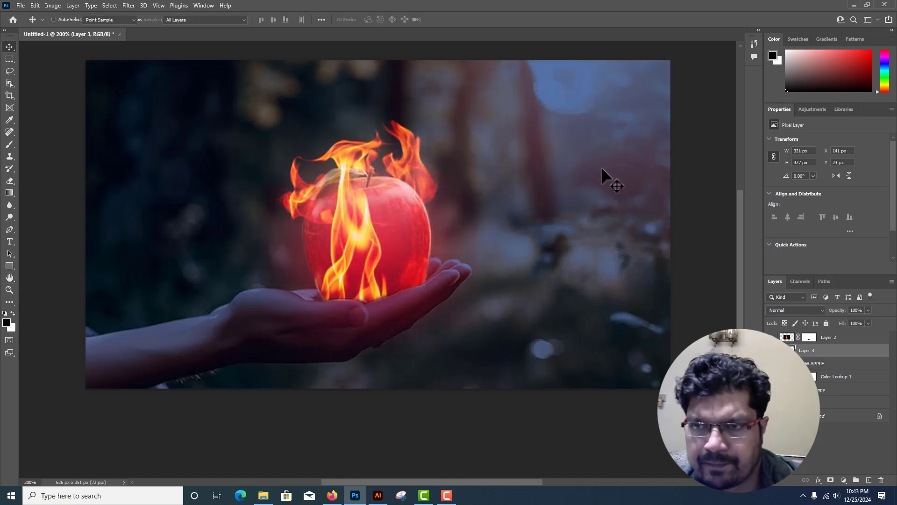
pyautogui.moveTo(423, 210); pyautogui.dragTo(475, 210)
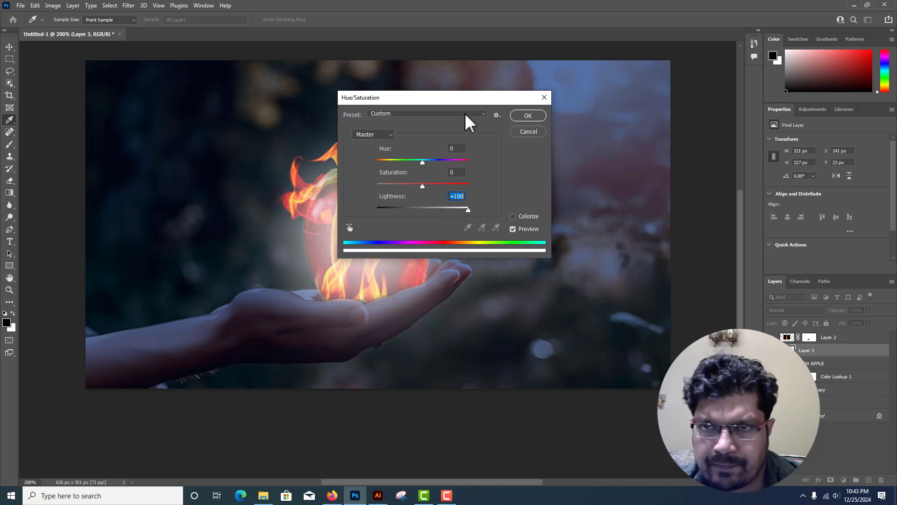
pyautogui.moveTo(535, 98); pyautogui.dragTo(703, 99)
pyautogui.click(697, 115)
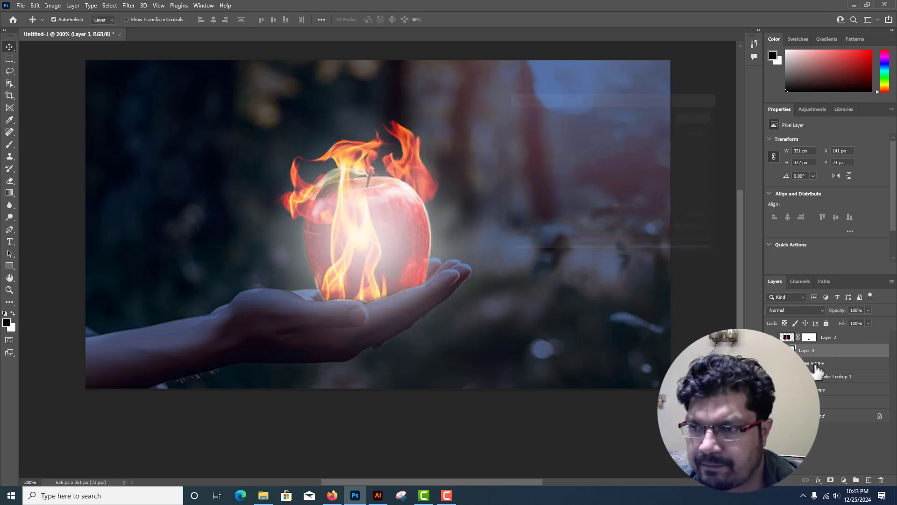
# Move Layer 3 beneath the NEW APPLE layer and duplicate it to strengthen the glow
pyautogui.moveTo(789, 350); pyautogui.dragTo(789, 368)
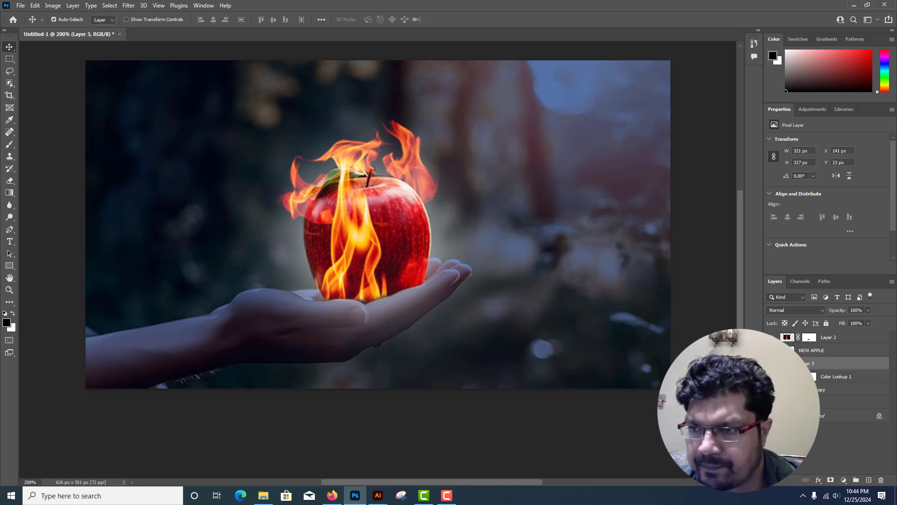
pyautogui.moveTo(837, 363); pyautogui.dragTo(867, 480)
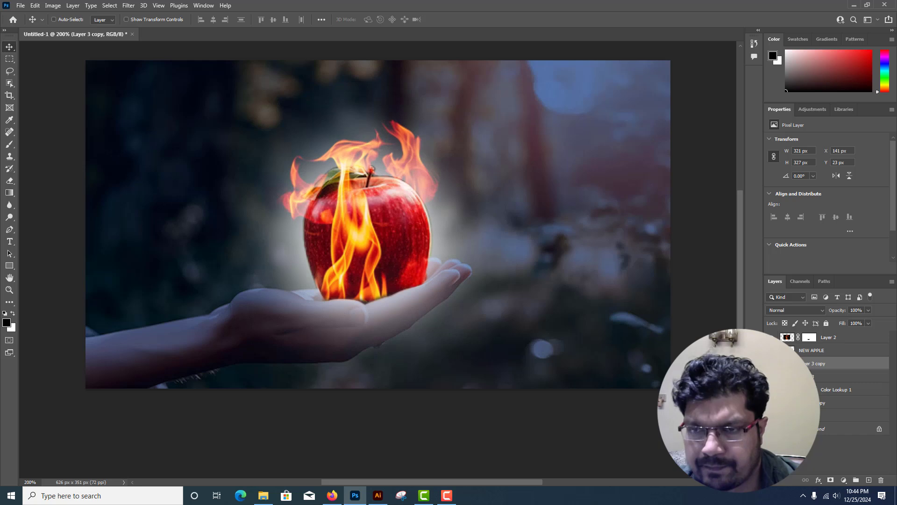
# Apply Color Balance to the midtones of Layer 3 copy with color levels of +100, 0 and -78
pyautogui.hotkey('ctrl', 'b')
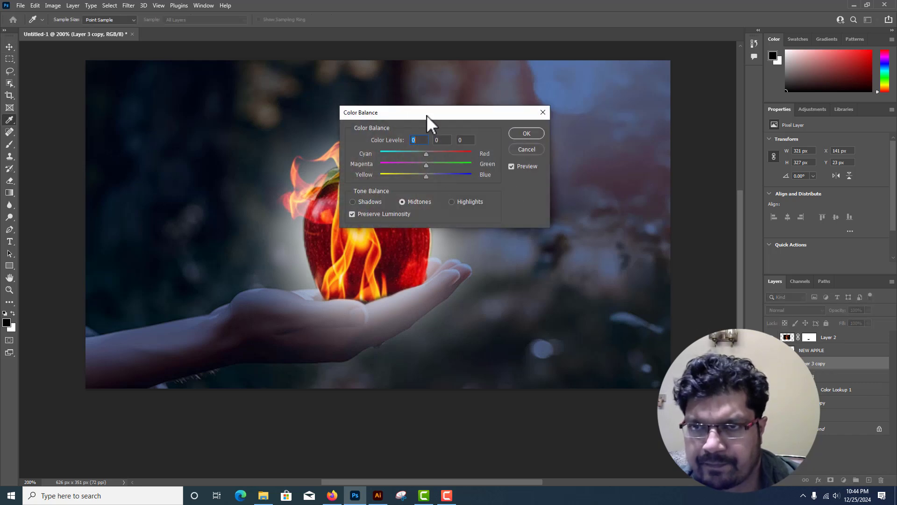
pyautogui.moveTo(427, 115); pyautogui.dragTo(653, 117)
pyautogui.moveTo(652, 179); pyautogui.dragTo(583, 180)
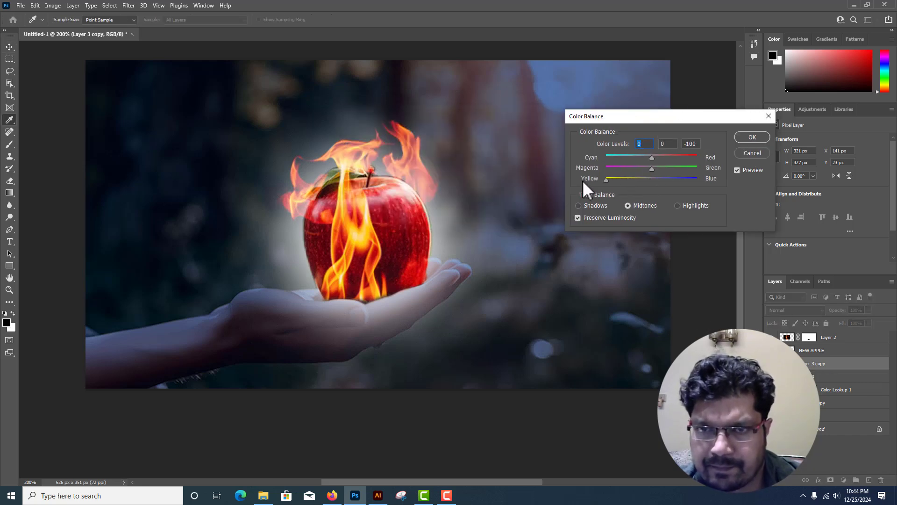
pyautogui.moveTo(654, 158); pyautogui.dragTo(714, 157)
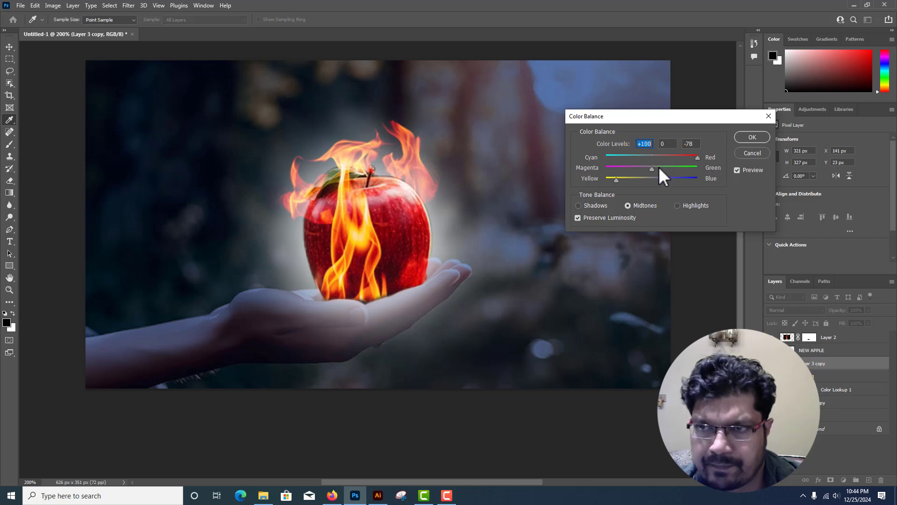
pyautogui.click(752, 137)
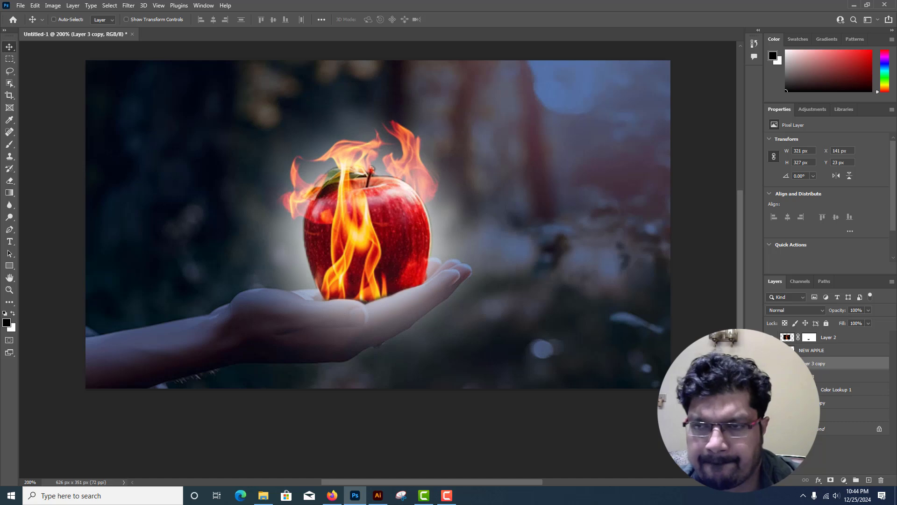
# Try to tint Layer 3 copy by raising the hue with Hue/Saturation
pyautogui.hotkey('ctrl', 'u')
pyautogui.moveTo(592, 163); pyautogui.dragTo(634, 162)
pyautogui.click(700, 117)
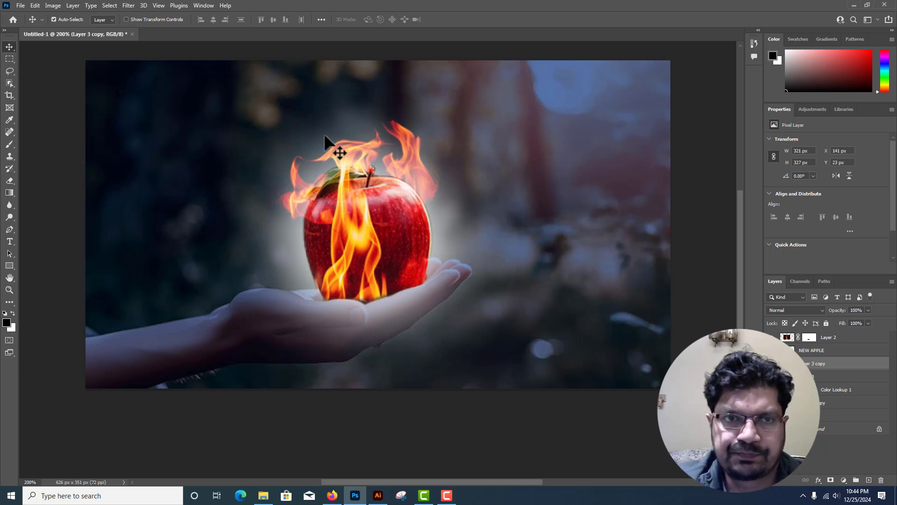
pyautogui.click(34, 170)
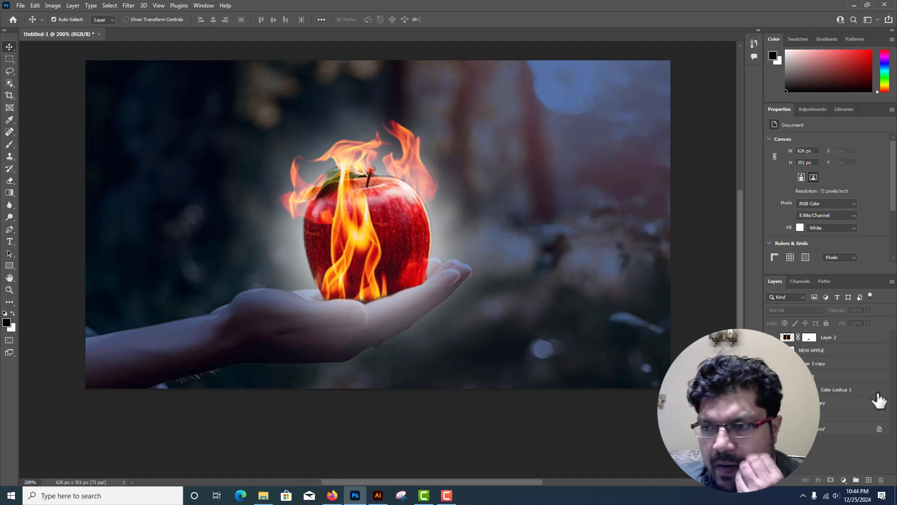
# Add a mask to Layer 3 copy and paint black with a soft 70 px brush to hide the glow over the hand
pyautogui.click(811, 367)
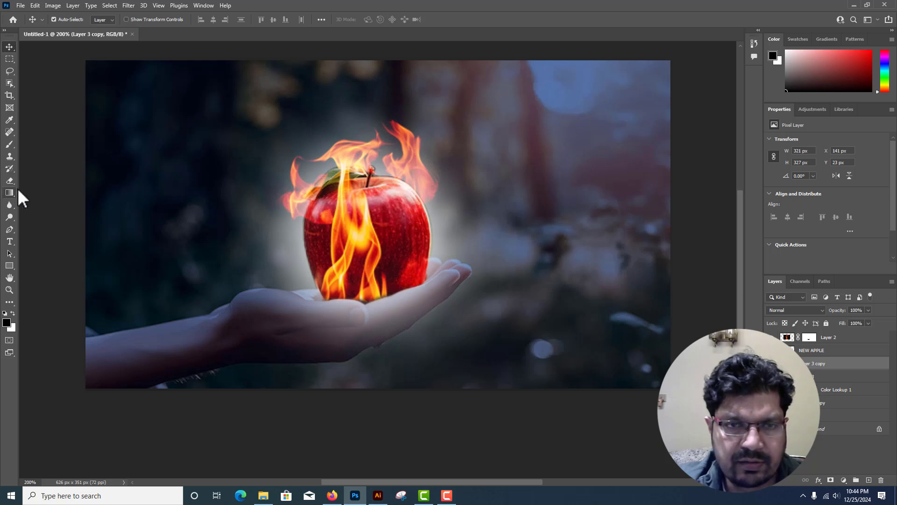
pyautogui.click(832, 480)
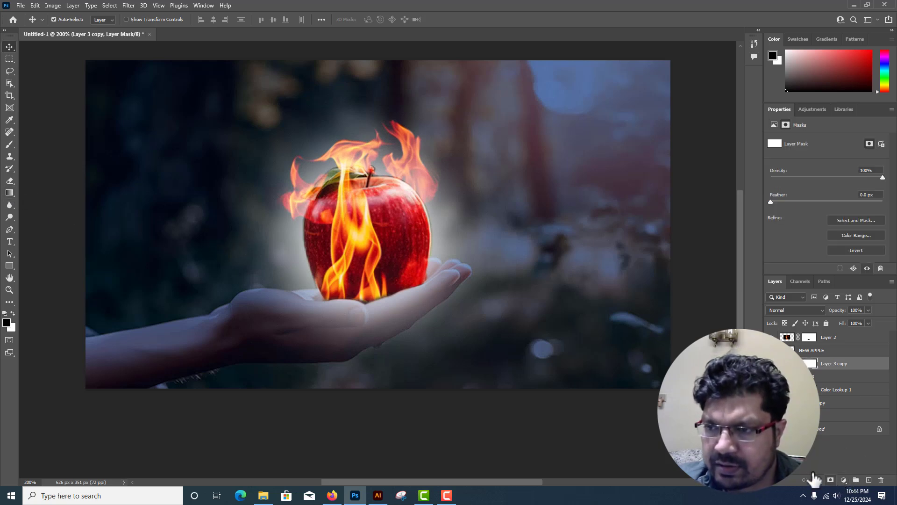
pyautogui.click(10, 144)
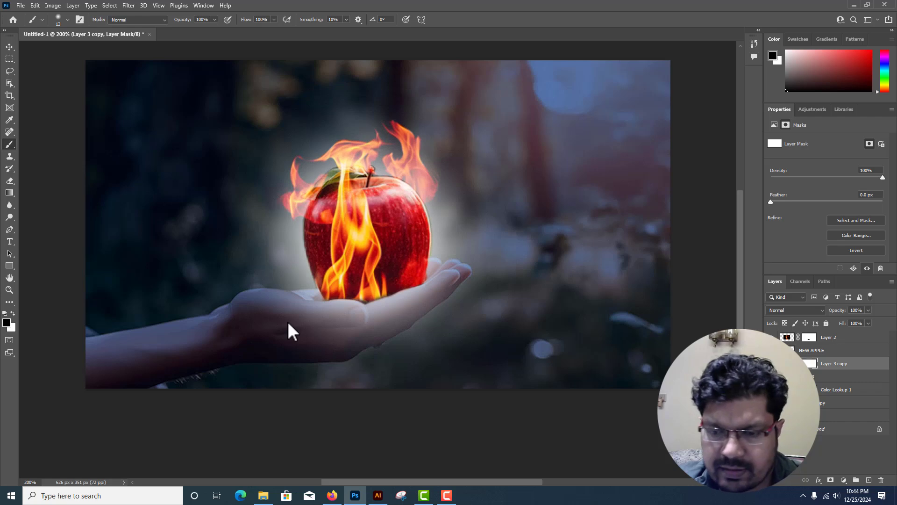
pyautogui.press(']')
pyautogui.press(']')
pyautogui.press(']')
pyautogui.press(']')
pyautogui.press(']')
pyautogui.press(']')
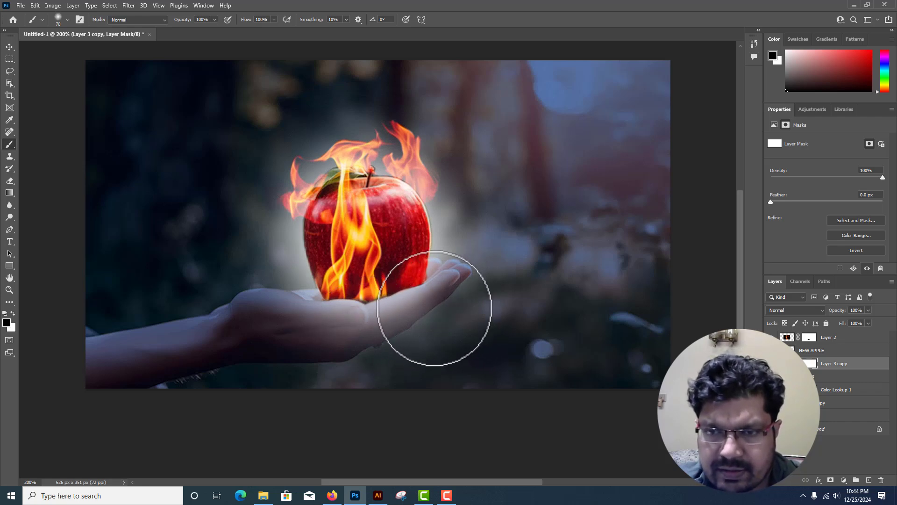
pyautogui.moveTo(358, 323)
pyautogui.mouseDown()
pyautogui.moveTo(436, 301)
pyautogui.moveTo(431, 321)
pyautogui.moveTo(337, 353)
pyautogui.moveTo(359, 340)
pyautogui.mouseUp()
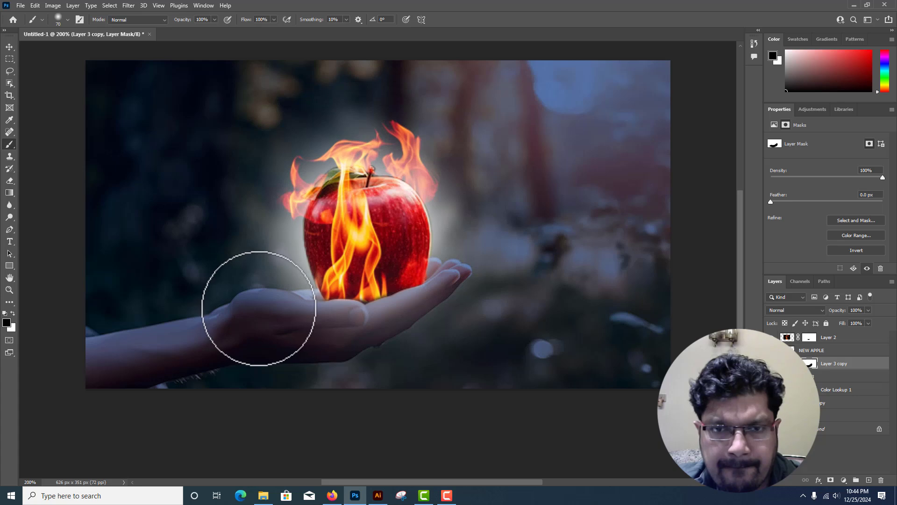
# Reduce the brush size to 45 px and toggle the visibility of Layer 3 copy to check the glow around the hand
pyautogui.press('[')
pyautogui.press('[')
pyautogui.press('[')
pyautogui.press('[')
pyautogui.press('[')
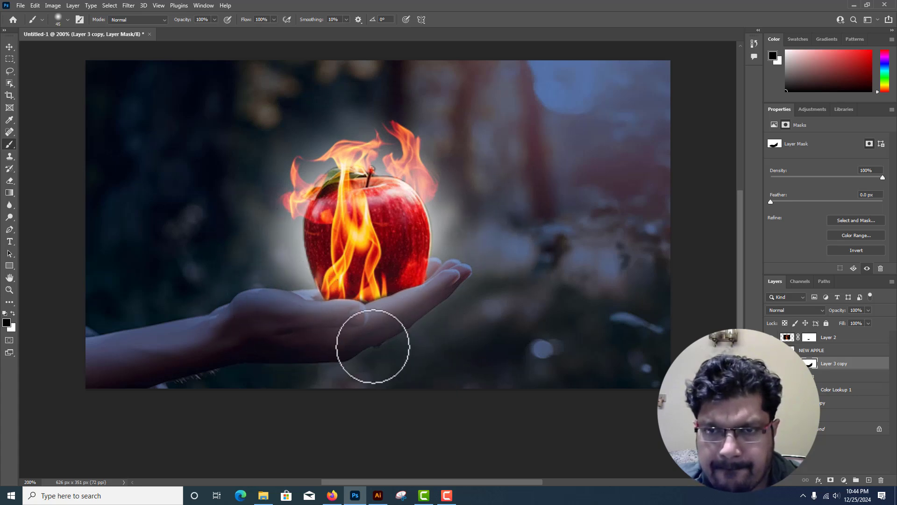
pyautogui.hotkey('ctrl', '-')
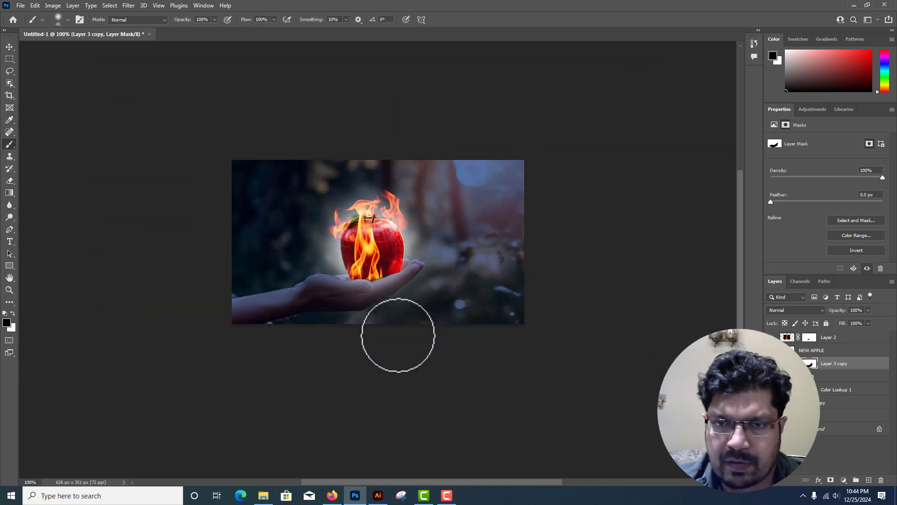
pyautogui.hotkey('ctrl', '+')
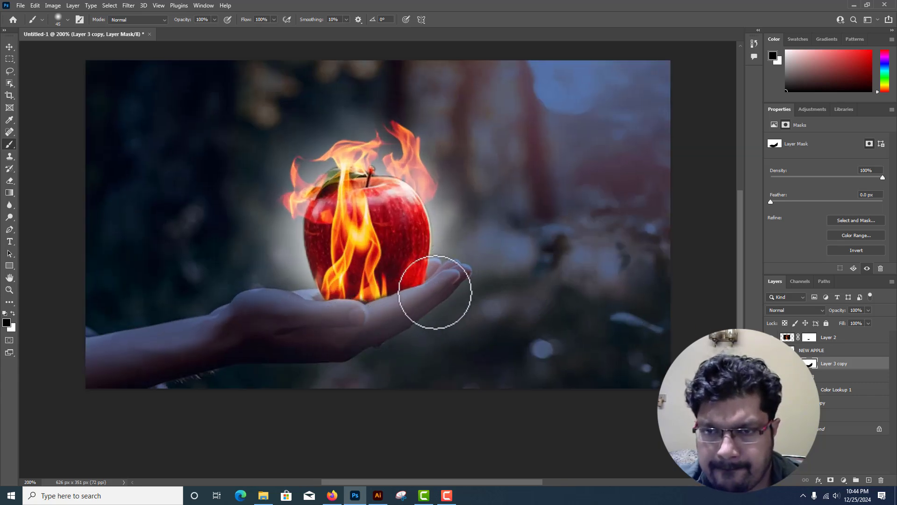
pyautogui.hotkey('ctrl', ',')
pyautogui.hotkey('ctrl', ',')
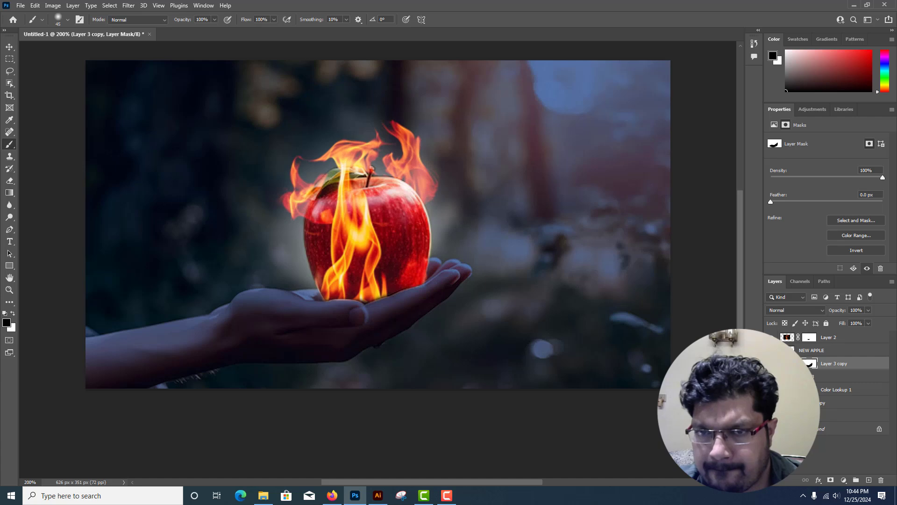
# Add a mask to Layer 3 and paint black along the hand to hide the remaining glow on it
pyautogui.click(809, 377)
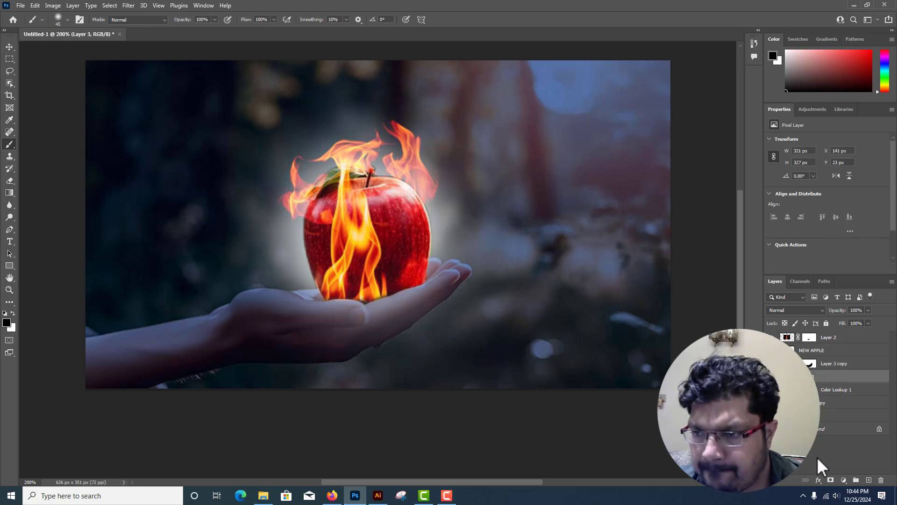
pyautogui.click(831, 481)
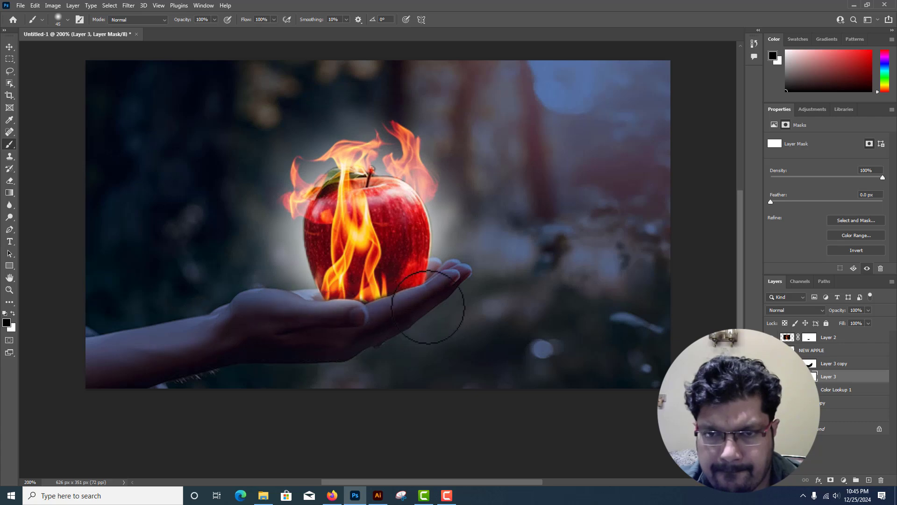
pyautogui.moveTo(261, 347)
pyautogui.mouseDown()
pyautogui.moveTo(184, 337)
pyautogui.moveTo(313, 320)
pyautogui.moveTo(238, 318)
pyautogui.moveTo(437, 316)
pyautogui.mouseUp()
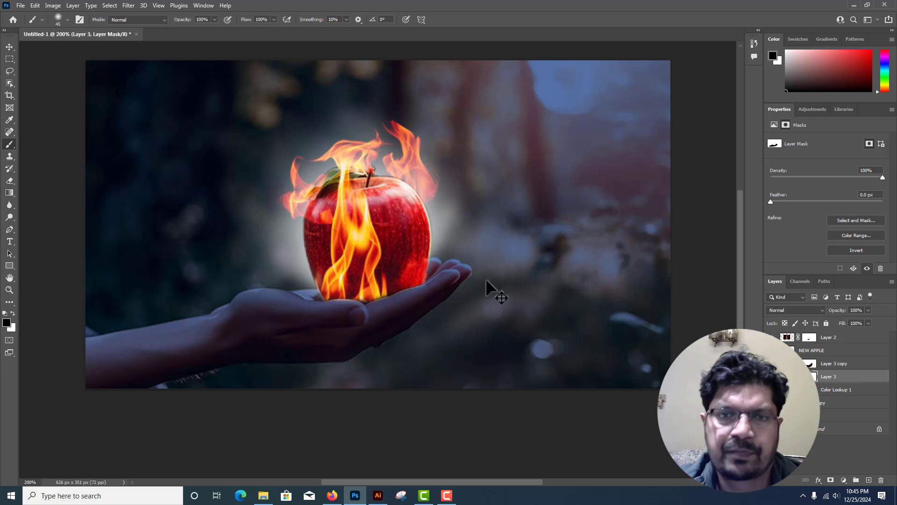
# Create a new layer above Layer 3 copy and outline the upper part of the hand with the Lasso tool
pyautogui.click(9, 71)
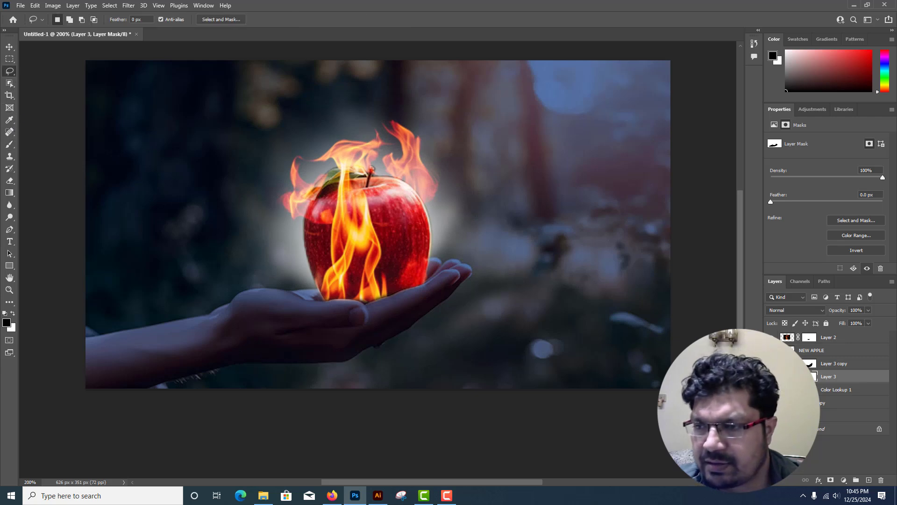
pyautogui.click(846, 363)
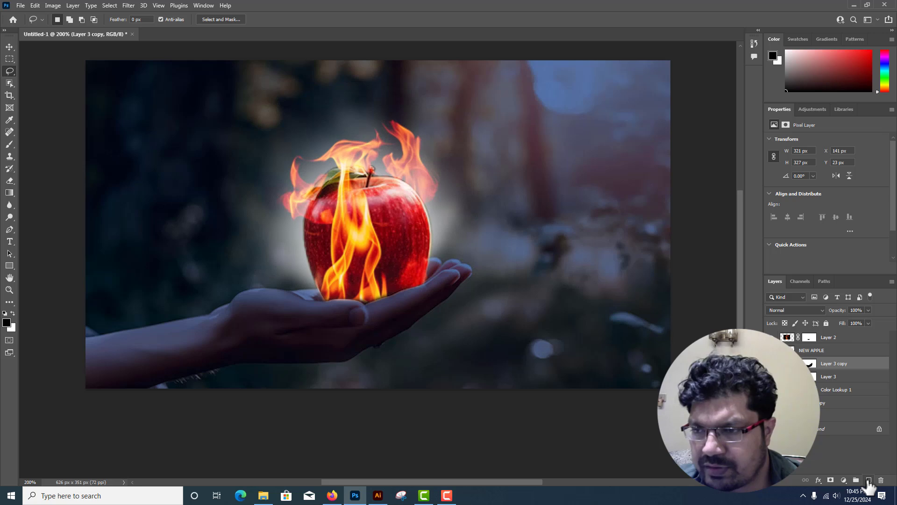
pyautogui.click(869, 481)
pyautogui.moveTo(461, 269)
pyautogui.mouseDown()
pyautogui.moveTo(417, 284)
pyautogui.moveTo(351, 296)
pyautogui.mouseUp()
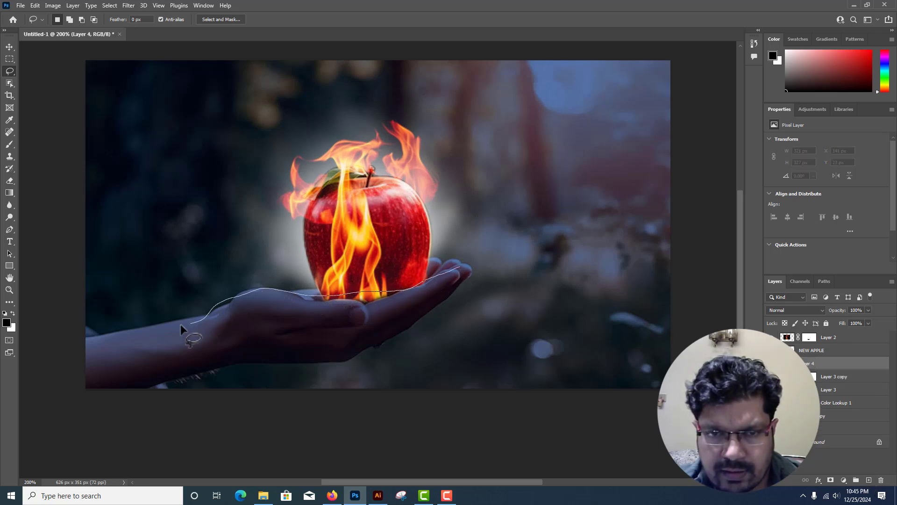
pyautogui.moveTo(239, 318)
pyautogui.mouseDown()
pyautogui.moveTo(380, 309)
pyautogui.moveTo(460, 274)
pyautogui.mouseUp()
# Try to feather the hand selection by 20 pixels
pyautogui.rightClick(459, 275)
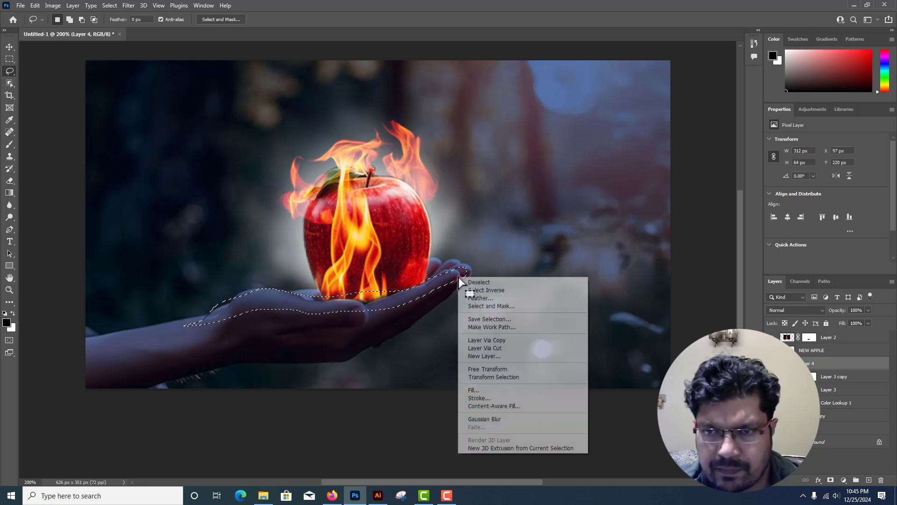
pyautogui.click(483, 294)
pyautogui.write('50')
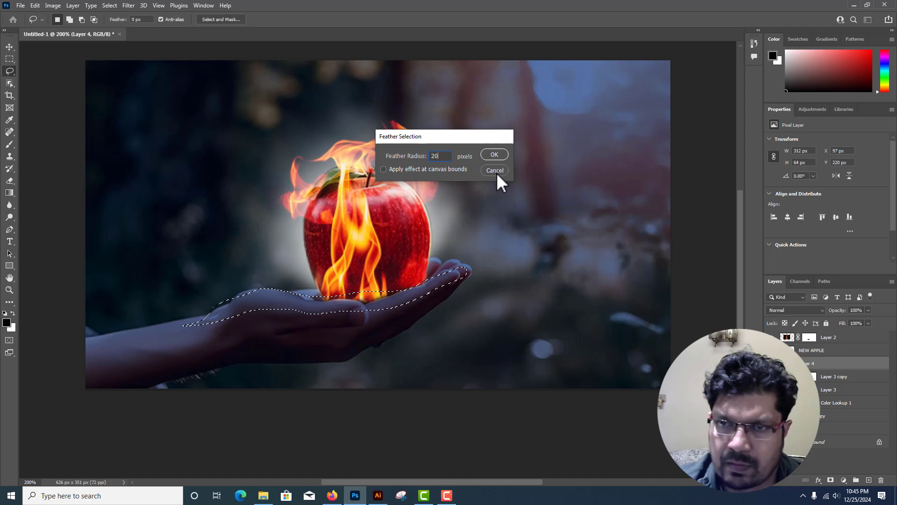
pyautogui.press('Return')
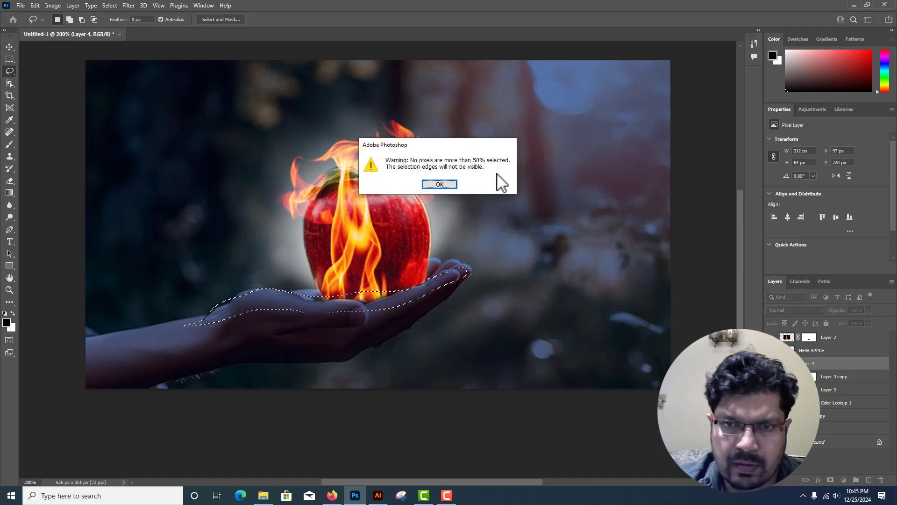
pyautogui.click(440, 185)
# Feather the hand selection by 10 pixels
pyautogui.rightClick(441, 242)
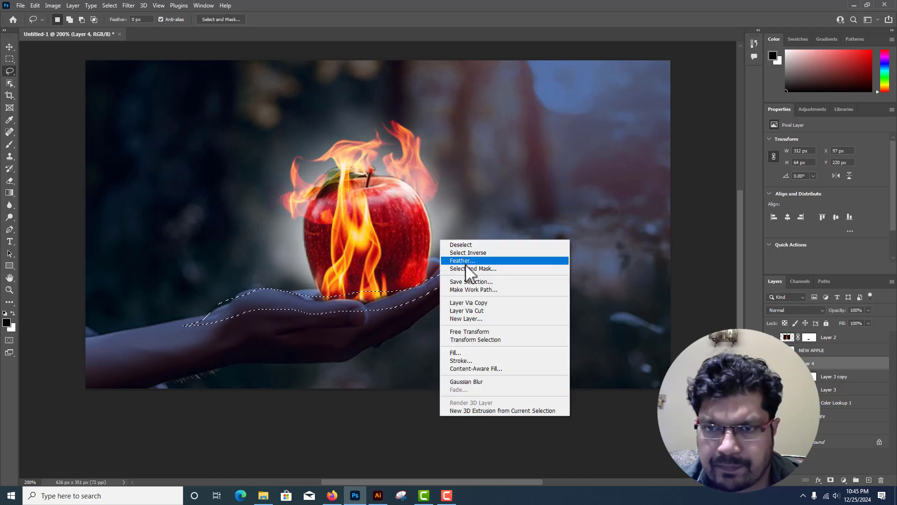
pyautogui.click(461, 263)
pyautogui.write('1')
pyautogui.press('Return')
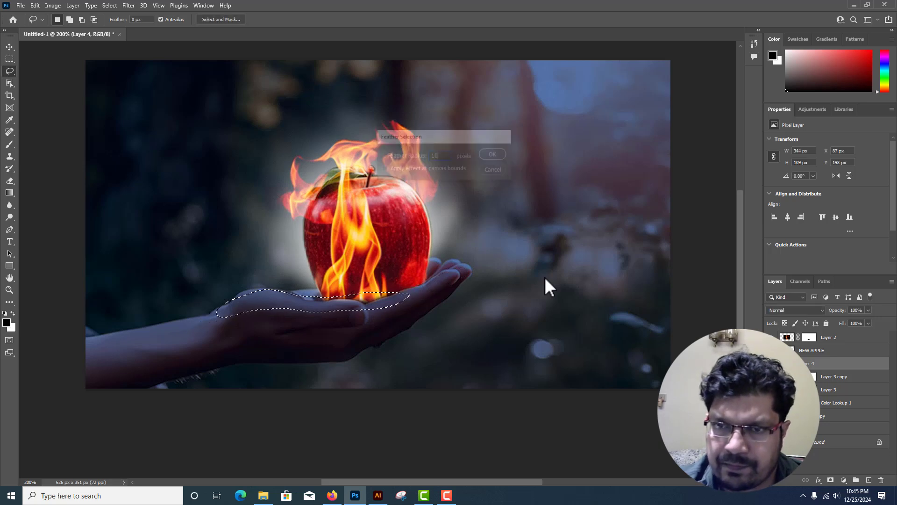
# Sample the yellow of the flames, fill the feathered selection with it on Layer 4, and deselect
pyautogui.click(10, 119)
pyautogui.click(366, 234)
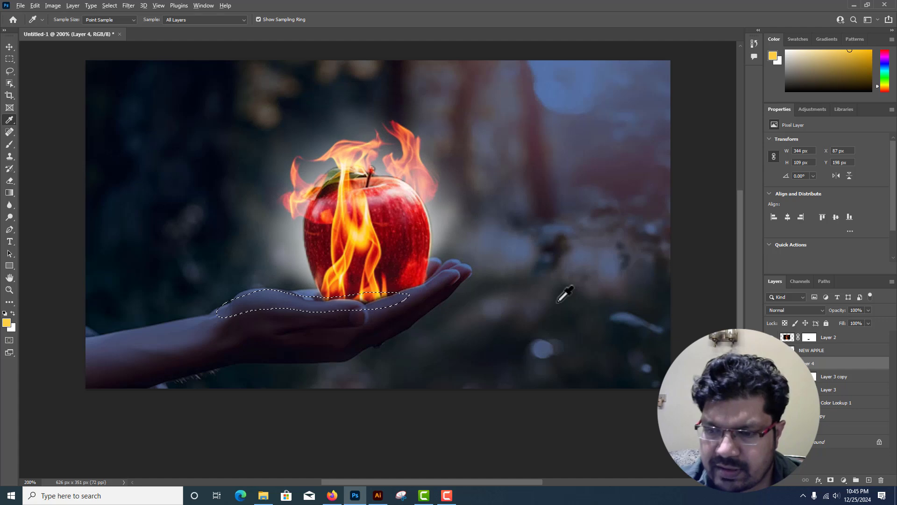
pyautogui.hotkey('alt', 'BackSpace')
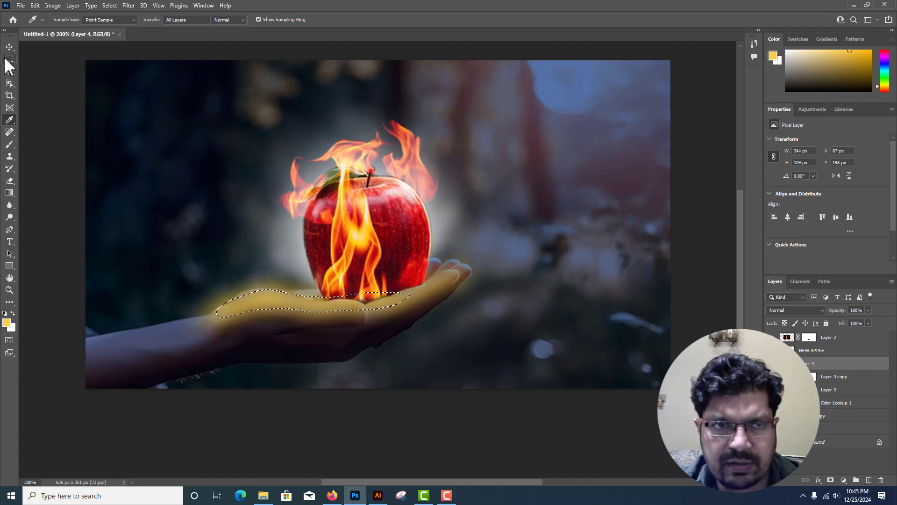
pyautogui.click(9, 59)
pyautogui.click(207, 180)
pyautogui.click(10, 47)
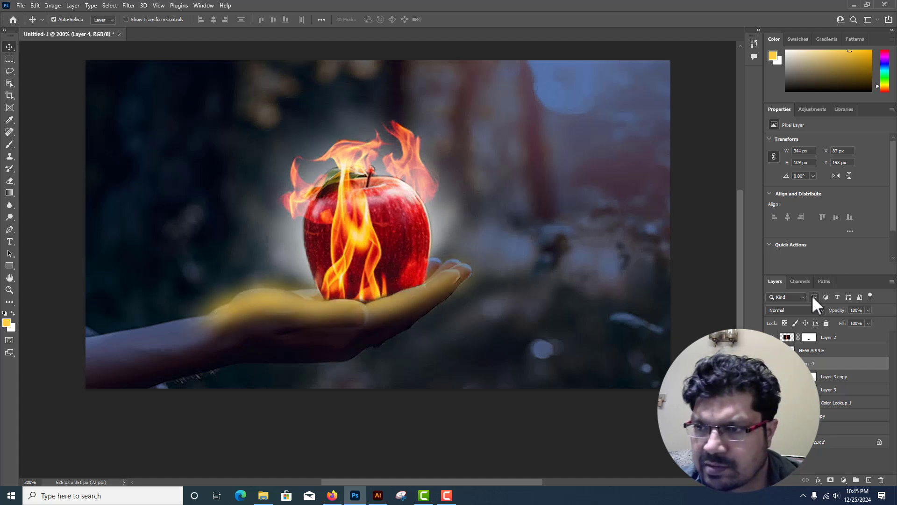
# Set Layer 4's blend mode to Vivid Light and its opacity to 53%
pyautogui.click(799, 310)
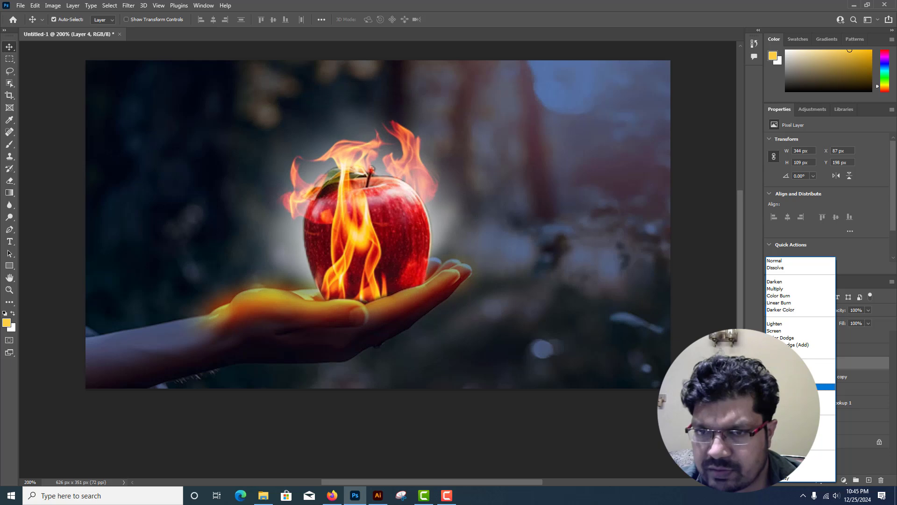
pyautogui.click(827, 386)
pyautogui.click(869, 311)
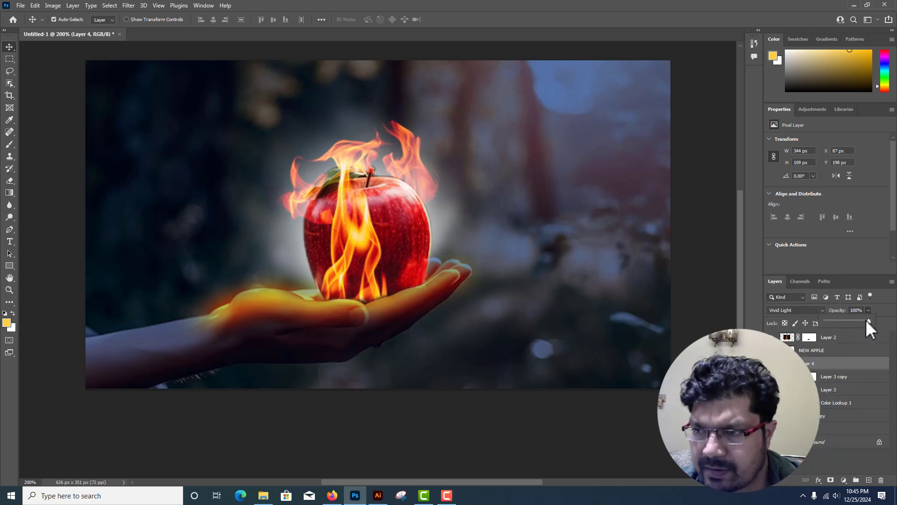
pyautogui.moveTo(865, 318); pyautogui.dragTo(848, 319)
pyautogui.click(802, 312)
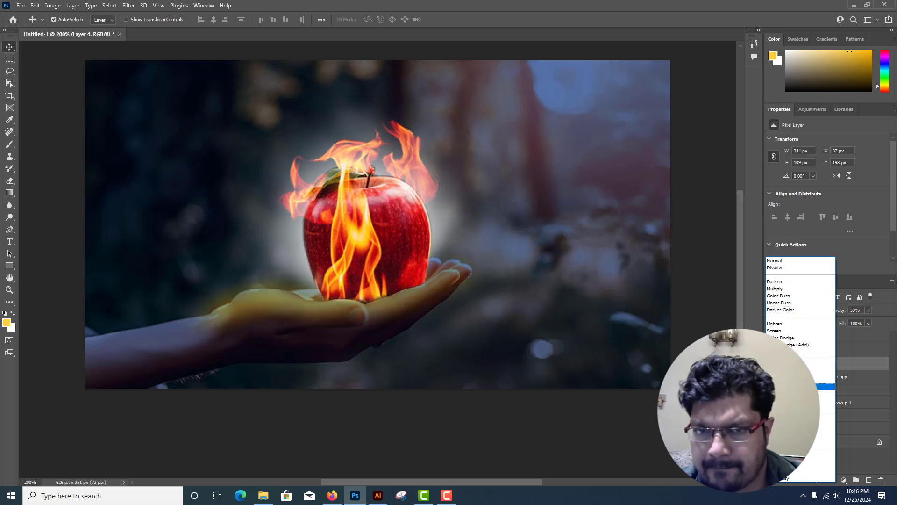
pyautogui.click(800, 386)
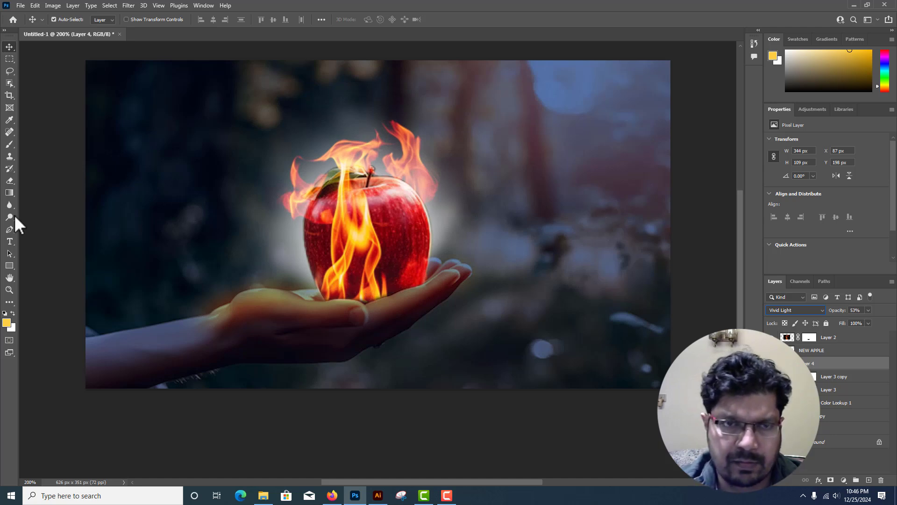
# Add a layer mask to Layer 4 and soften the yellow light on the palm with a black brush at 29% opacity
pyautogui.click(855, 476)
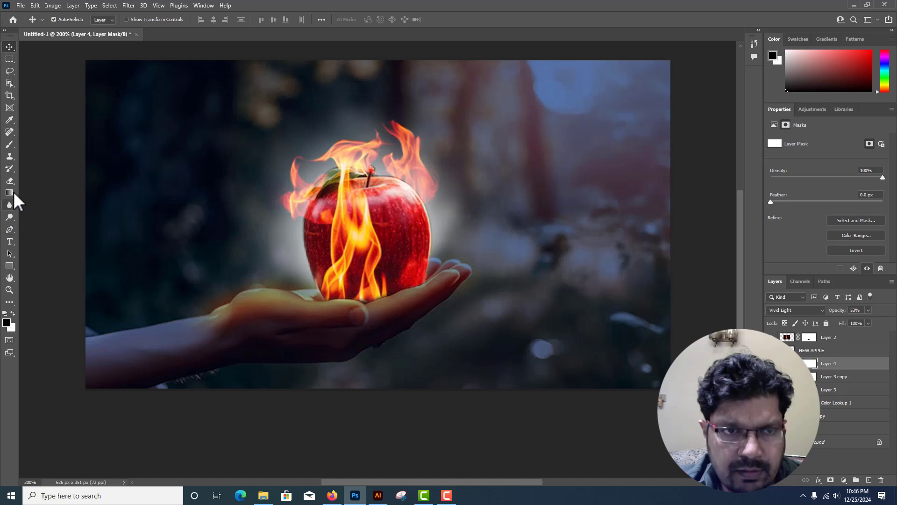
pyautogui.click(11, 145)
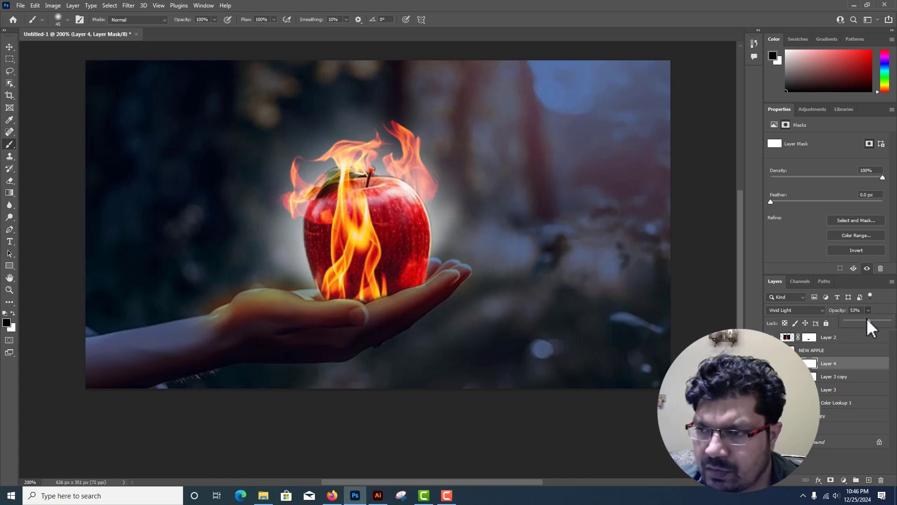
pyautogui.click(214, 19)
pyautogui.moveTo(216, 29); pyautogui.dragTo(184, 31)
pyautogui.click(277, 312)
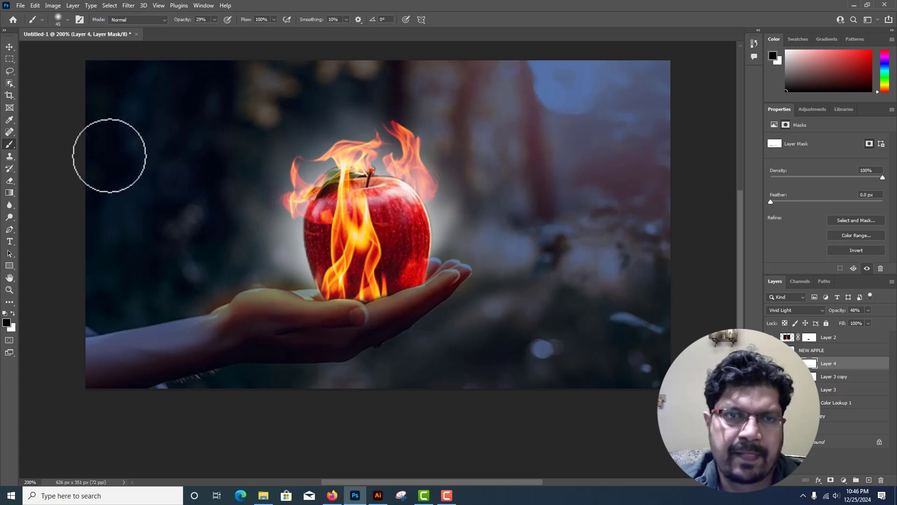
pyautogui.click(9, 47)
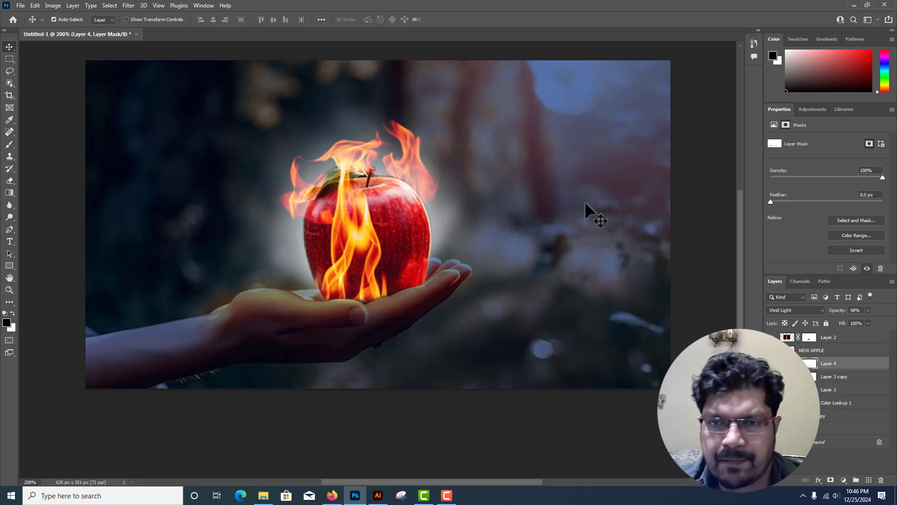
pyautogui.hotkey('ctrl', '+')
pyautogui.hotkey('ctrl', '-')
pyautogui.hotkey('ctrl', '-')
pyautogui.hotkey('ctrl', '-')
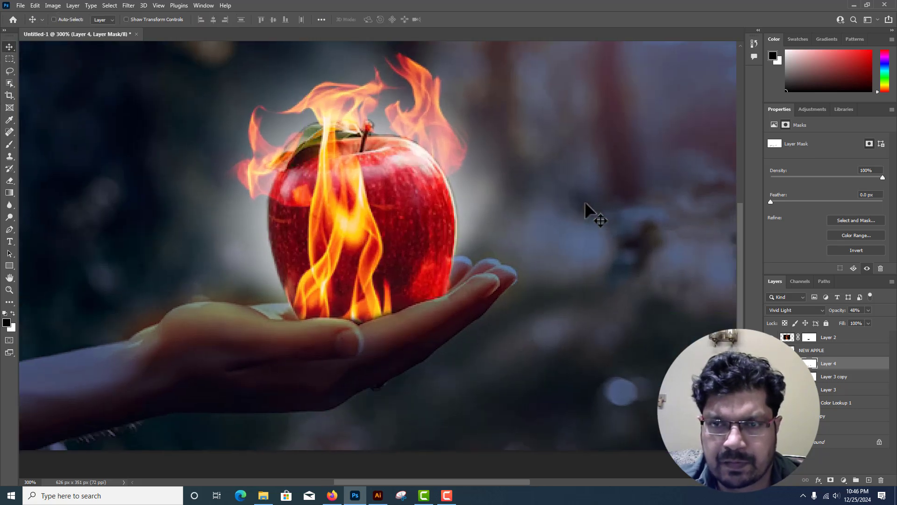
pyautogui.hotkey('ctrl', '+')
pyautogui.hotkey('ctrl', '+')
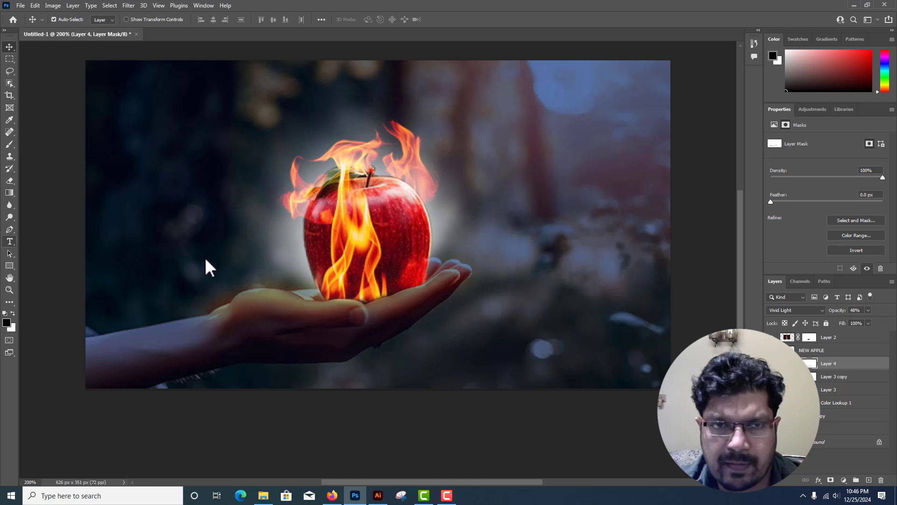
# Add the text FIRE above the wrist, beside the apple, with the font size at 14 pt
pyautogui.press('t')
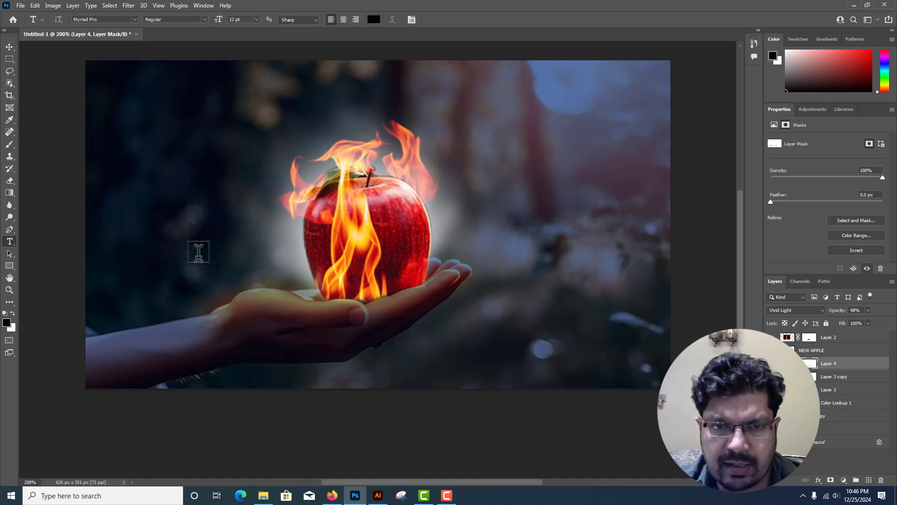
pyautogui.click(199, 253)
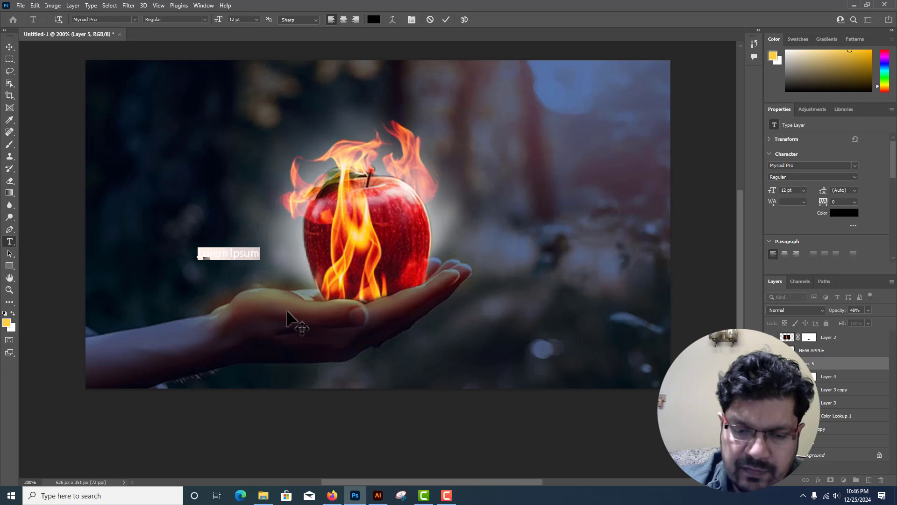
pyautogui.press('BackSpace')
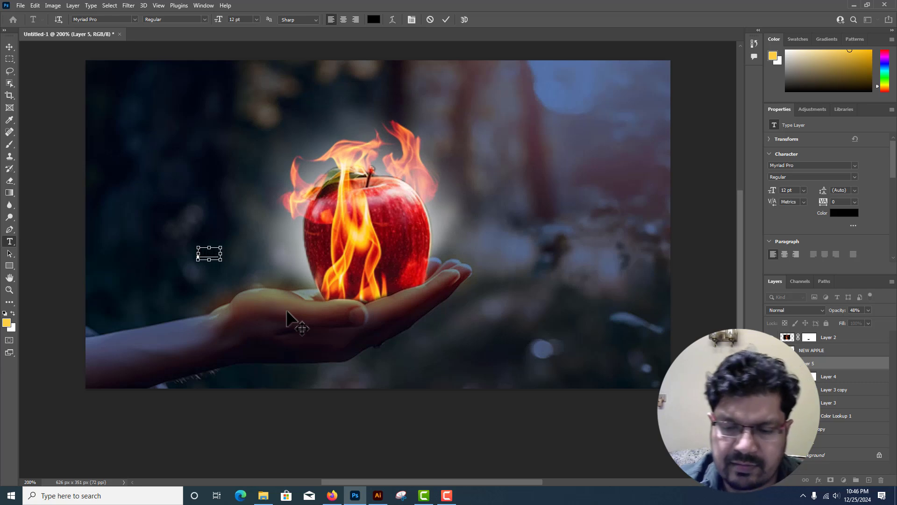
pyautogui.hotkey('ctrl', 'a')
pyautogui.hotkey('ctrl', 'shift', '.')
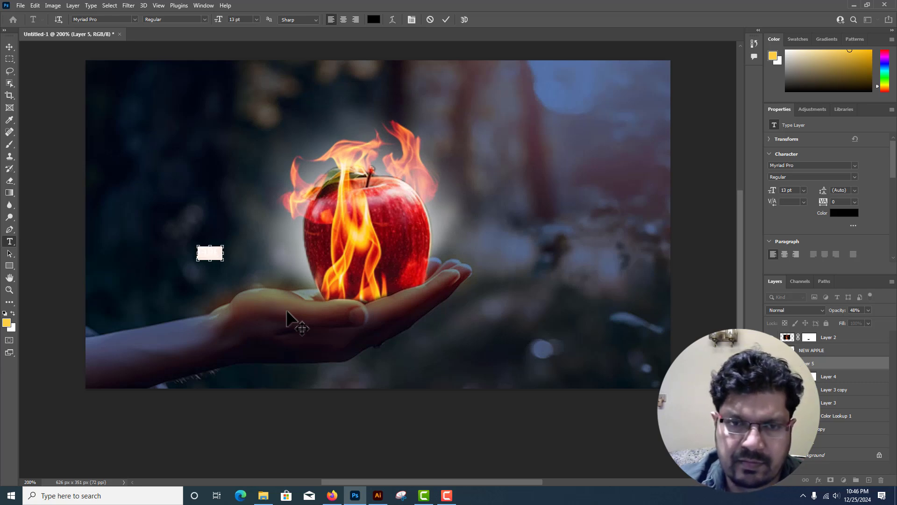
pyautogui.hotkey('ctrl', 'shift', '.')
pyautogui.click(10, 47)
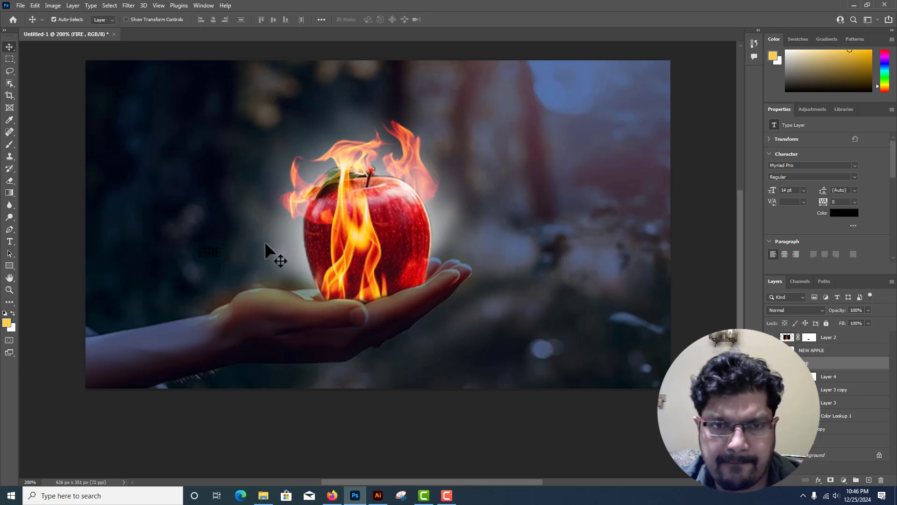
# Scale the FIRE text up to about 634% so it fills the space between the image edge and the apple
pyautogui.hotkey('ctrl', 't')
pyautogui.moveTo(224, 264); pyautogui.dragTo(292, 297)
pyautogui.press('Return')
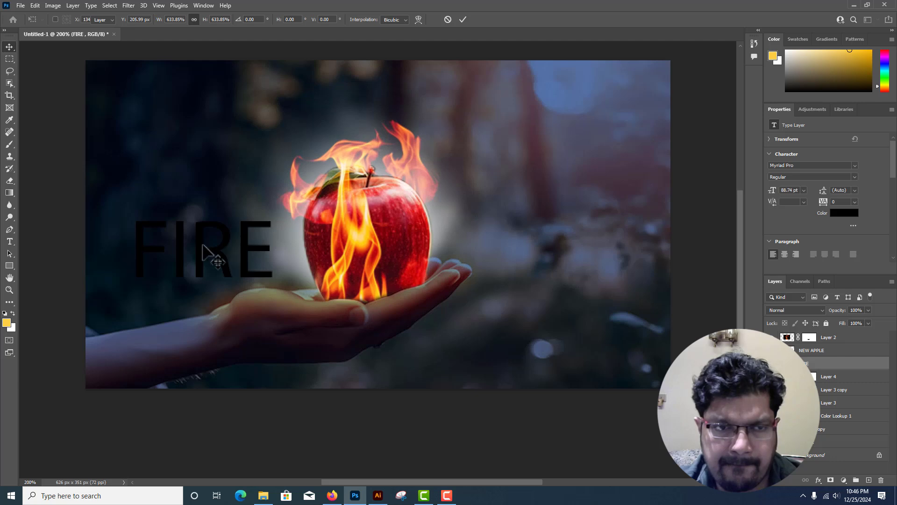
# Change the FIRE text color to white (ffffff)
pyautogui.click(10, 241)
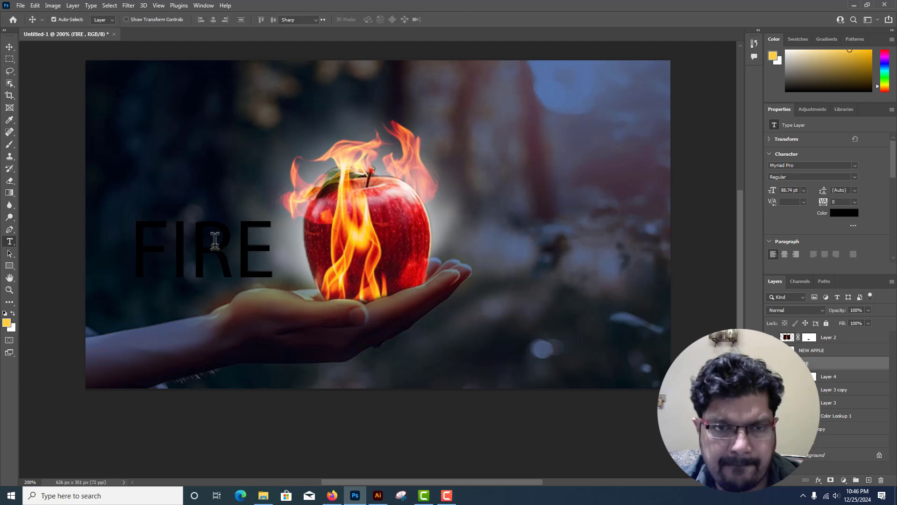
pyautogui.doubleClick(215, 237)
pyautogui.click(374, 19)
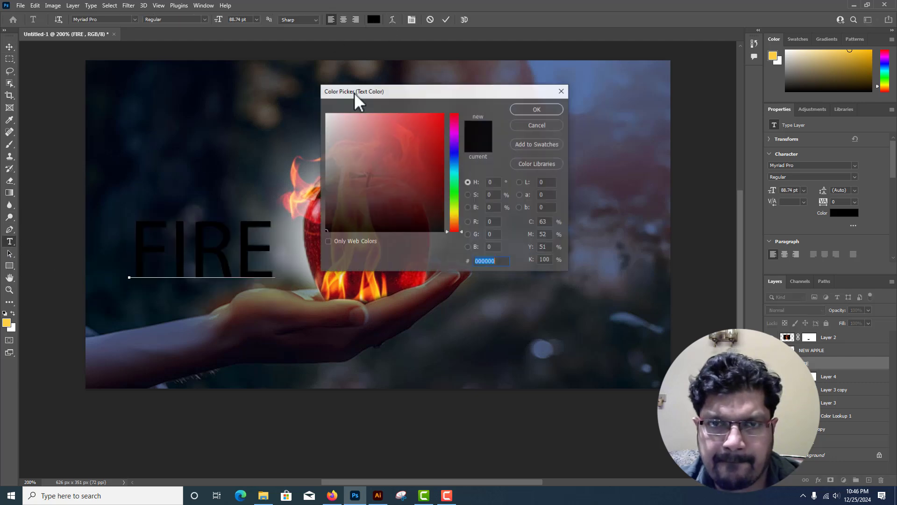
pyautogui.moveTo(327, 133); pyautogui.dragTo(326, 114)
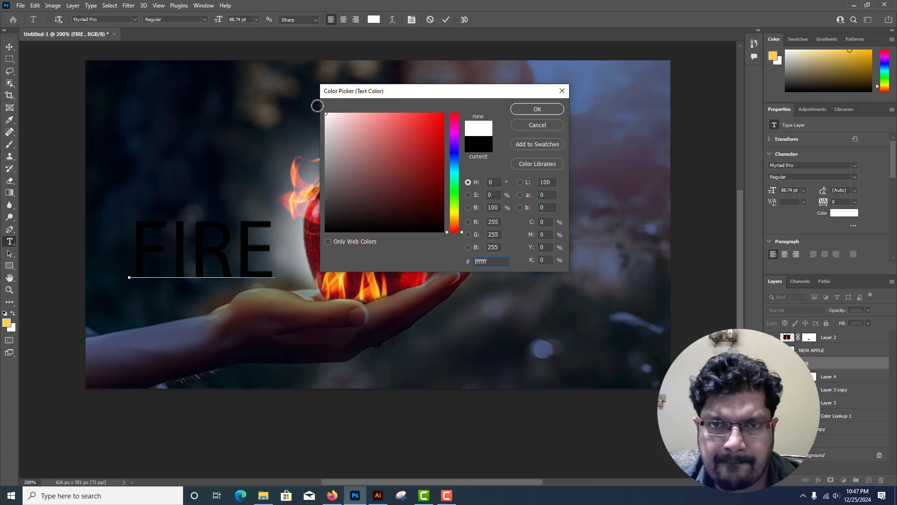
pyautogui.click(555, 110)
pyautogui.click(12, 50)
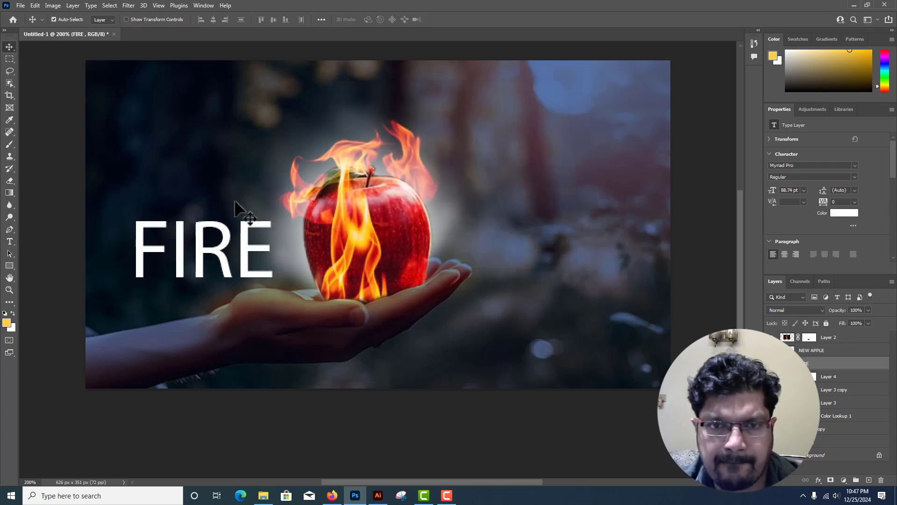
# Move the FIRE text layer to the top of the layer stack, above Layer 2
pyautogui.moveTo(266, 257); pyautogui.dragTo(249, 251)
pyautogui.rightClick(245, 246)
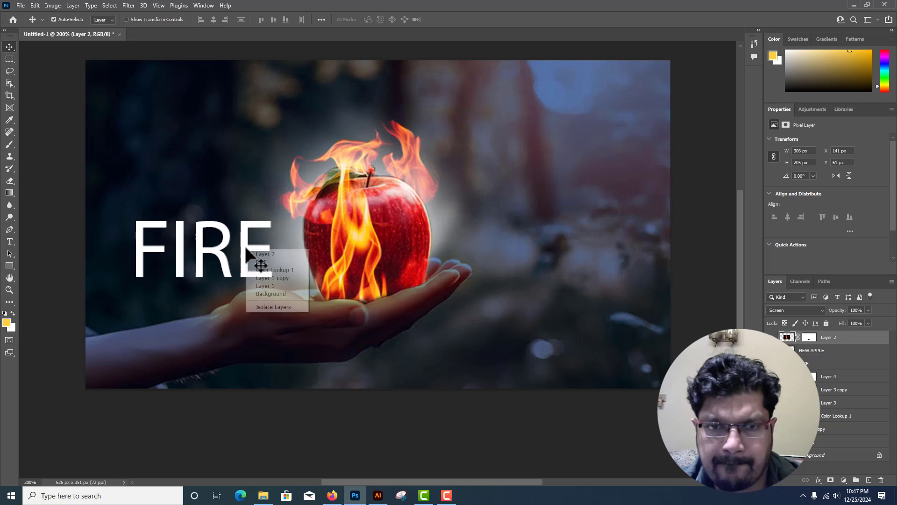
pyautogui.click(260, 254)
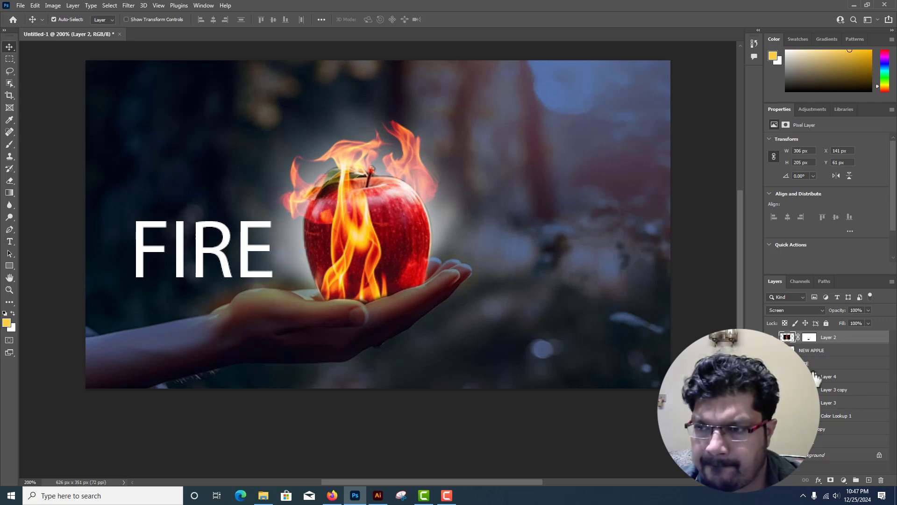
pyautogui.moveTo(814, 365); pyautogui.dragTo(808, 327)
pyautogui.moveTo(814, 364); pyautogui.dragTo(796, 337)
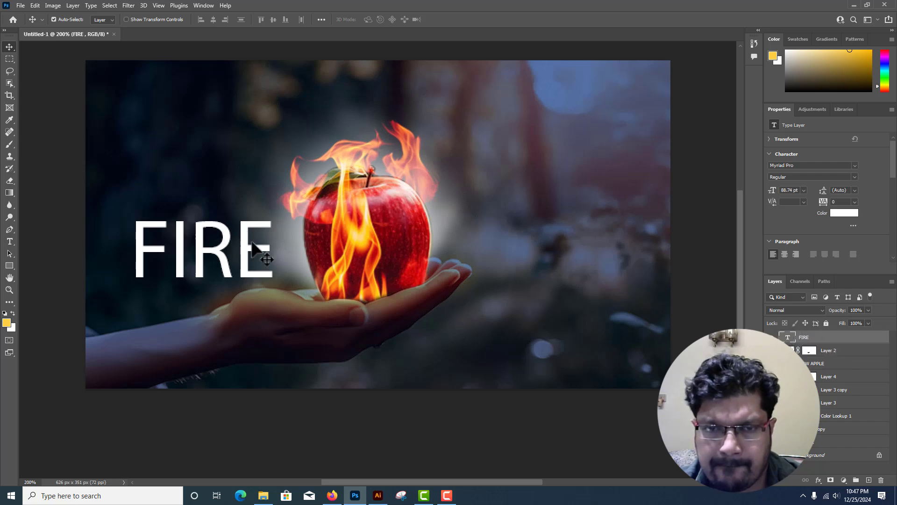
# Position the FIRE text closer to the apple, just above the wrist, undoing the copy made below it, and hide the interface panels
pyautogui.moveTo(255, 252); pyautogui.dragTo(266, 336)
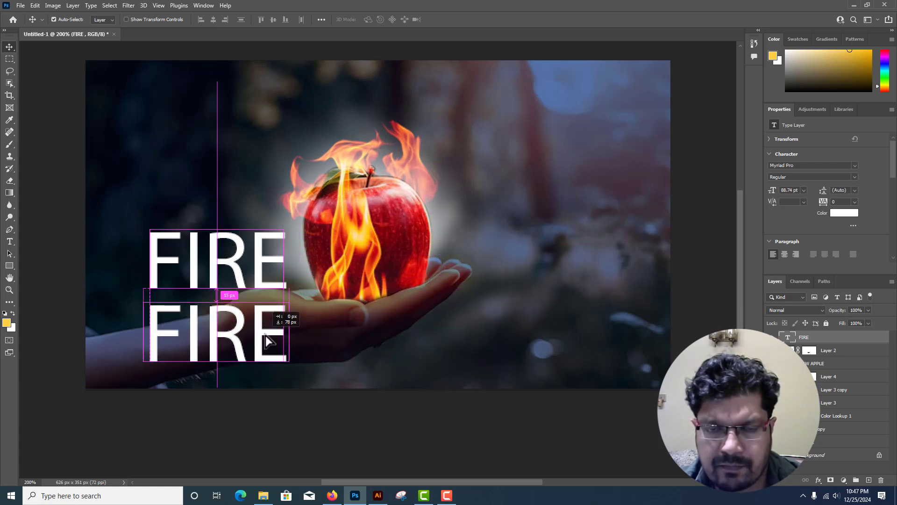
pyautogui.hotkey('ctrl', 'z')
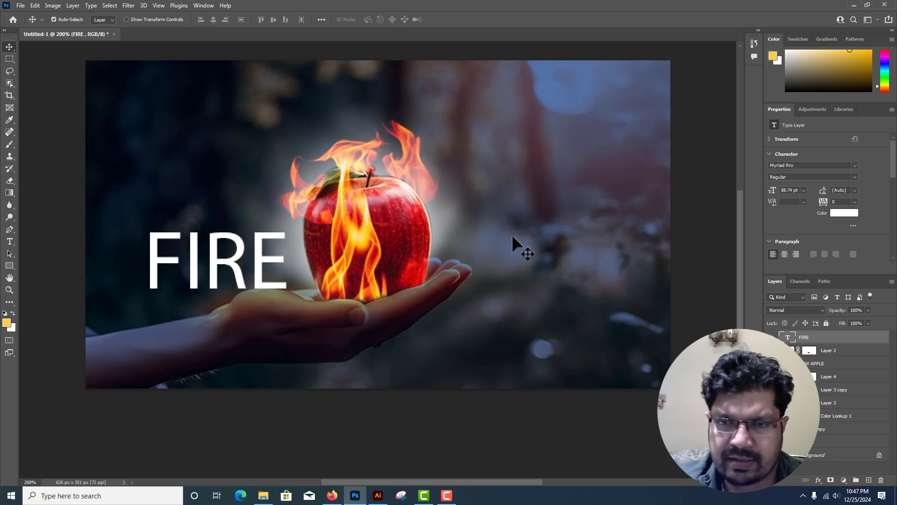
pyautogui.press('Tab')
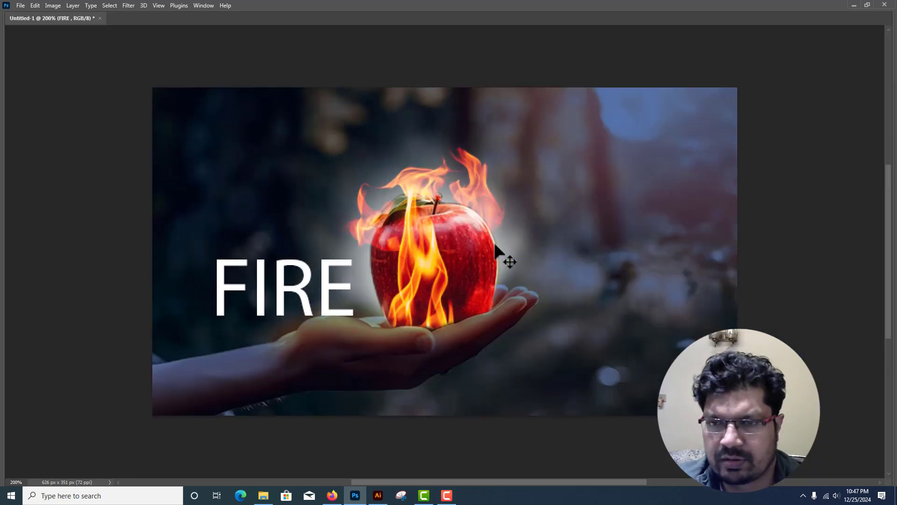